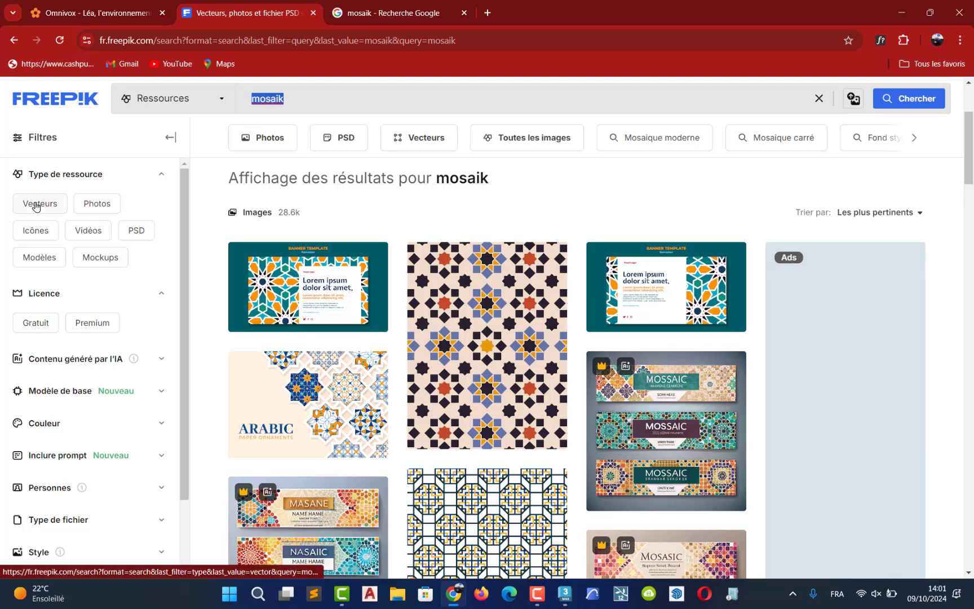
# - Filter the mosaik search results to free vectors only (Vecteurs, Gratuit)
pyautogui.click(36, 204)
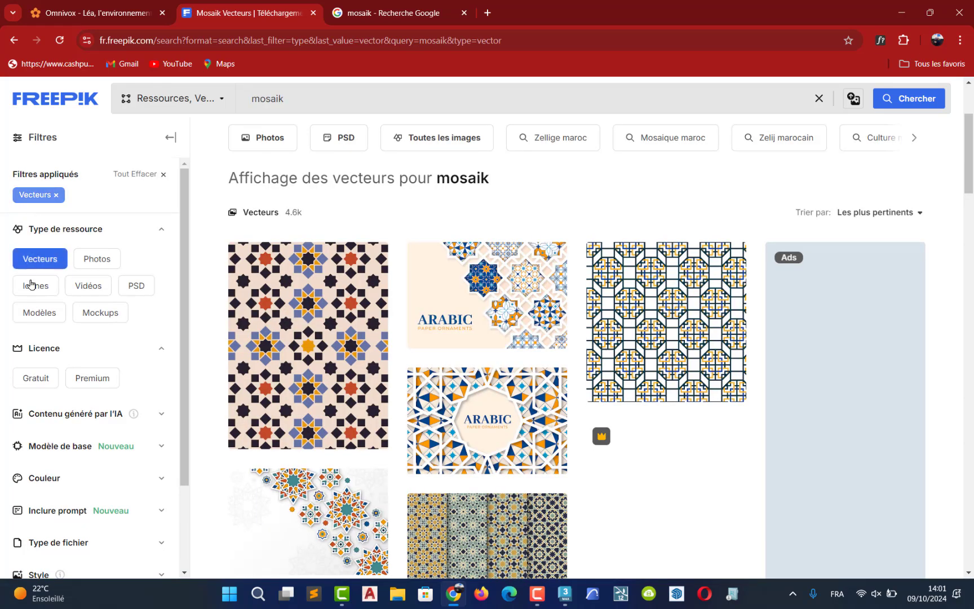
pyautogui.click(35, 379)
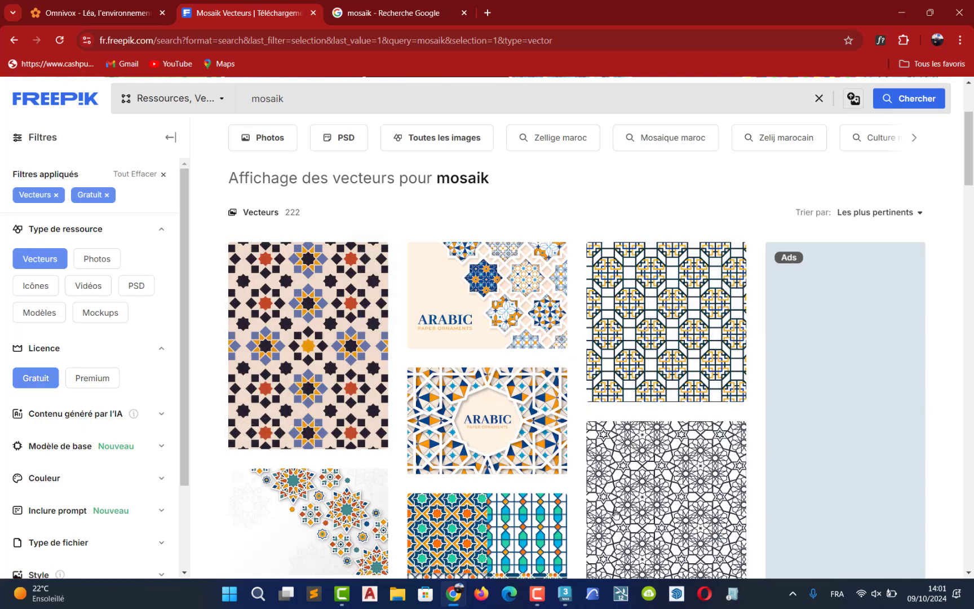
# - Look through the free vector results for a mosaic illustration with separate star-shaped ornaments
pyautogui.scroll(-1, 391, 475)
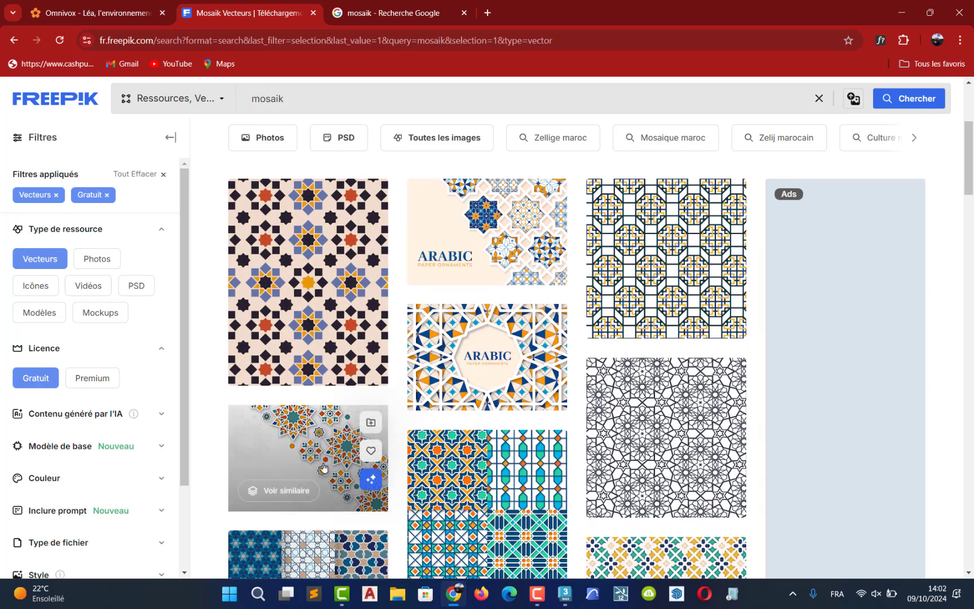
pyautogui.scroll(-3, 482, 458)
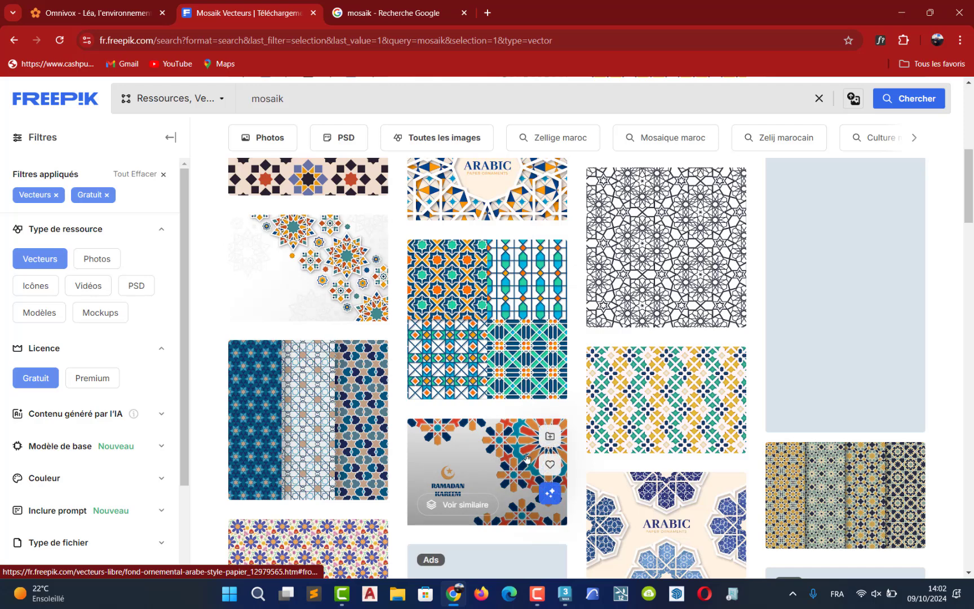
pyautogui.scroll(-1, 672, 458)
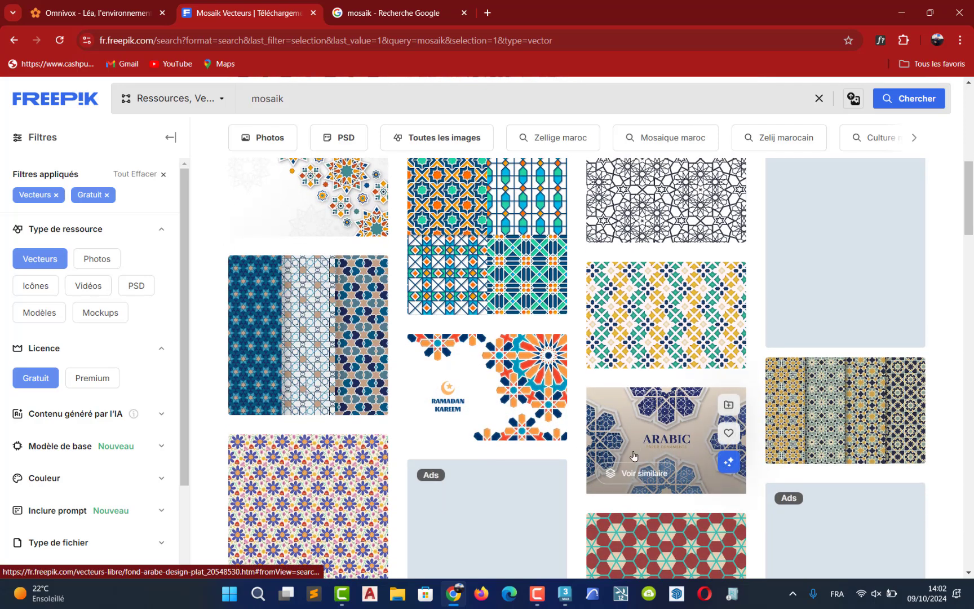
pyautogui.scroll(-8, 634, 456)
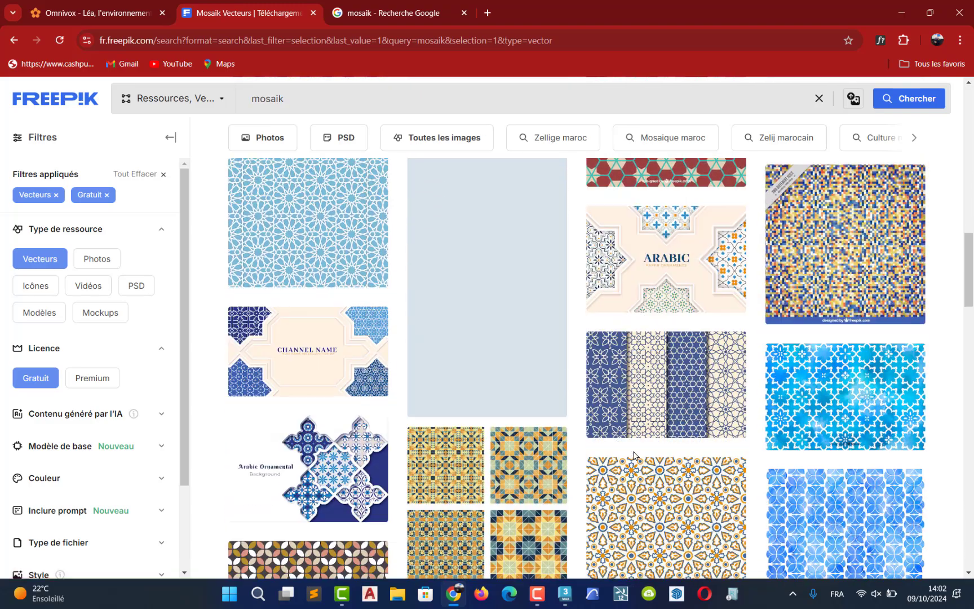
pyautogui.scroll(-6, 634, 455)
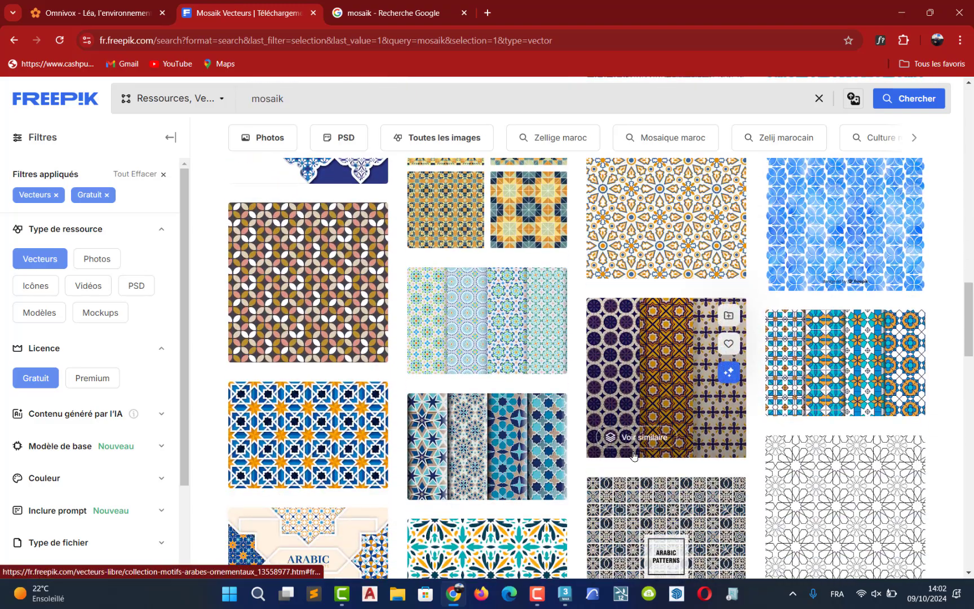
pyautogui.scroll(-7, 634, 456)
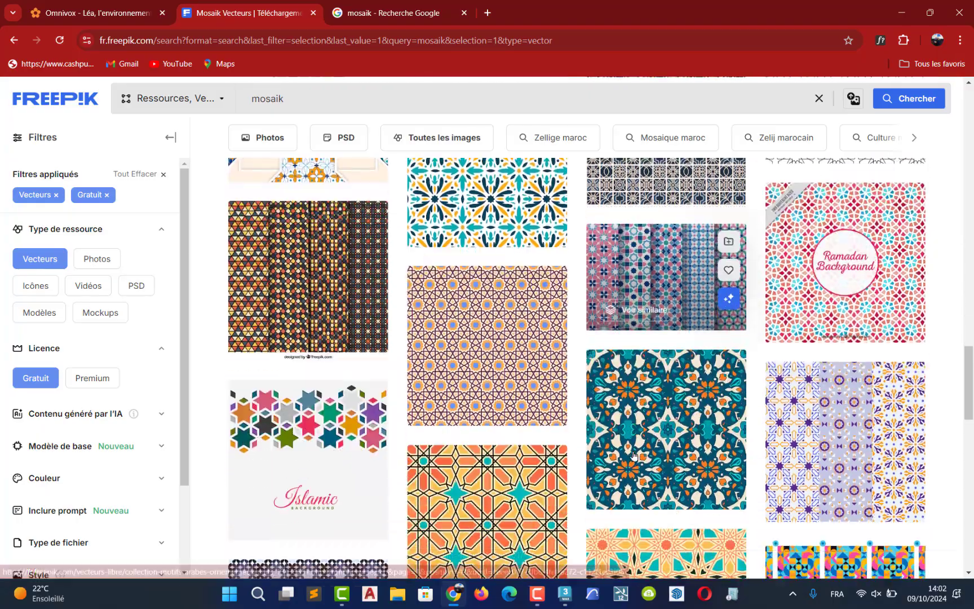
pyautogui.scroll(-7, 634, 456)
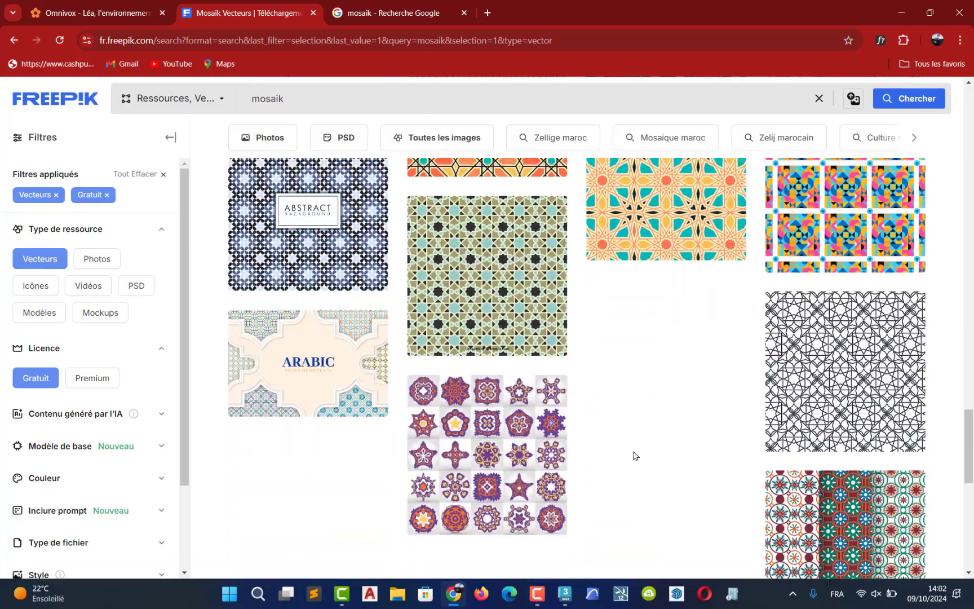
pyautogui.scroll(5, 634, 456)
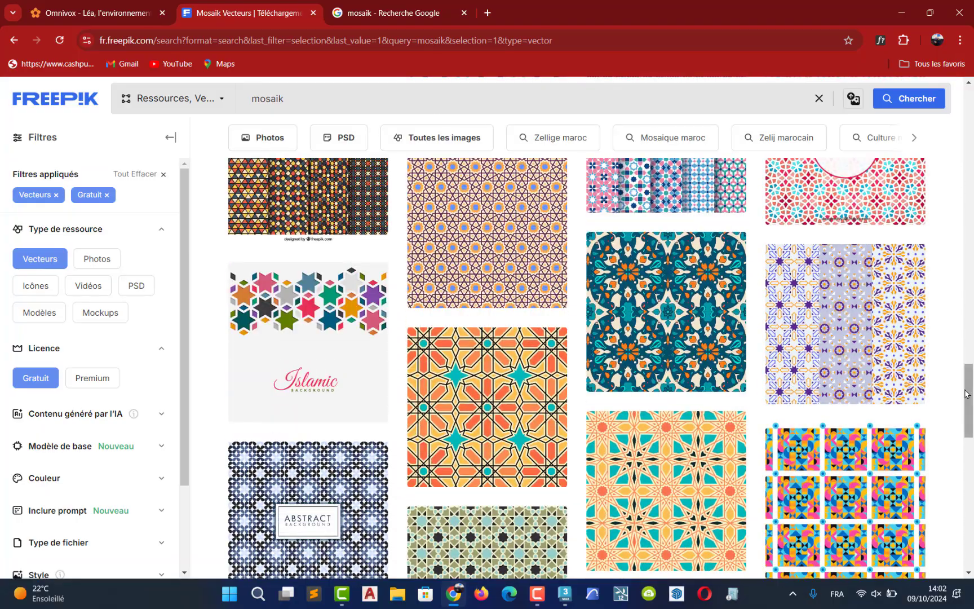
pyautogui.moveTo(968, 394); pyautogui.dragTo(957, 148)
# - Download the Arabic Paper Ornaments vector illustration for free
pyautogui.click(444, 244)
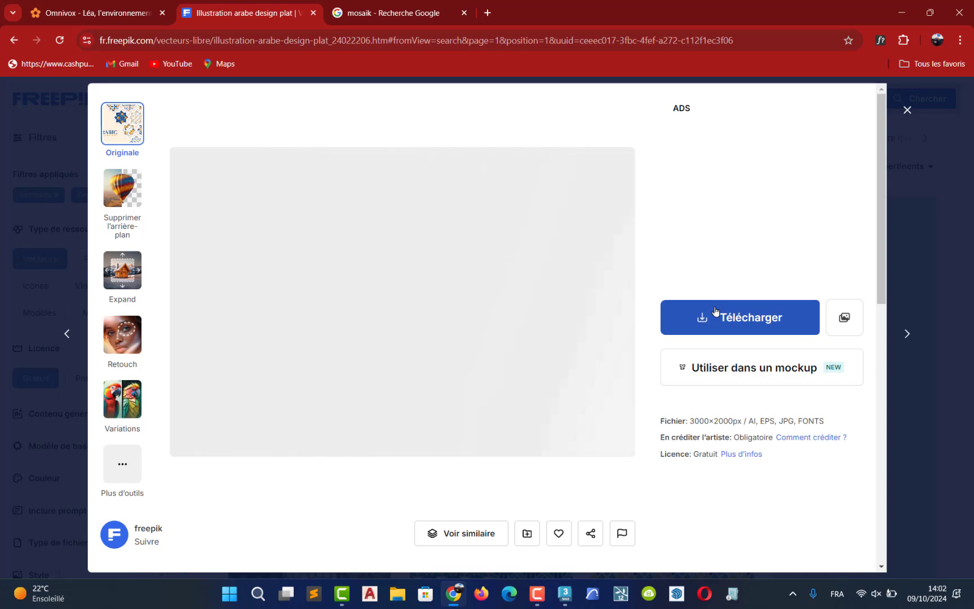
pyautogui.click(715, 311)
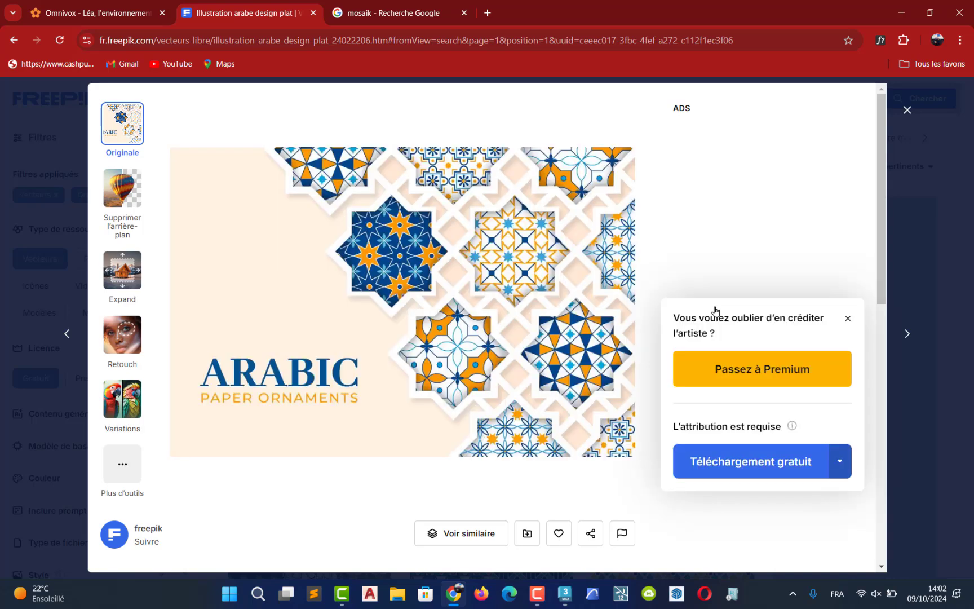
pyautogui.click(742, 468)
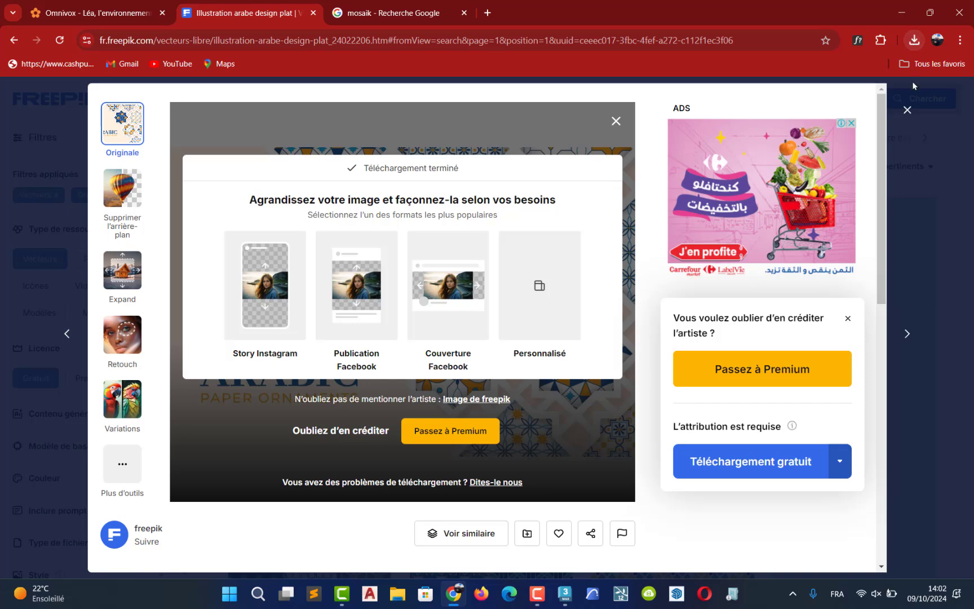
# - Locate the downloaded flat-design-arabic-illustration.zip in its folder and extract it to a subfolder named flat-design-arabic-illustration
pyautogui.click(914, 40)
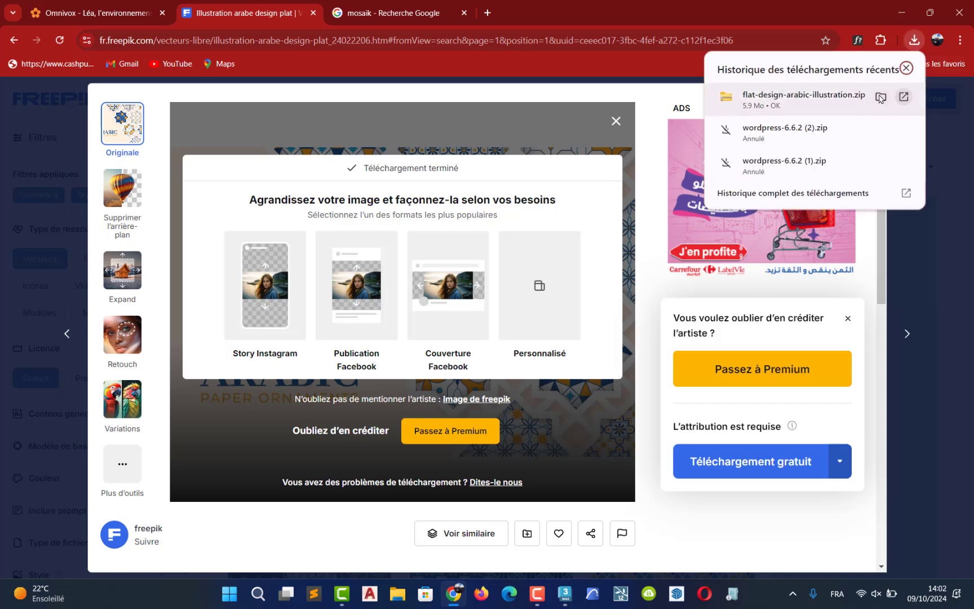
pyautogui.click(880, 97)
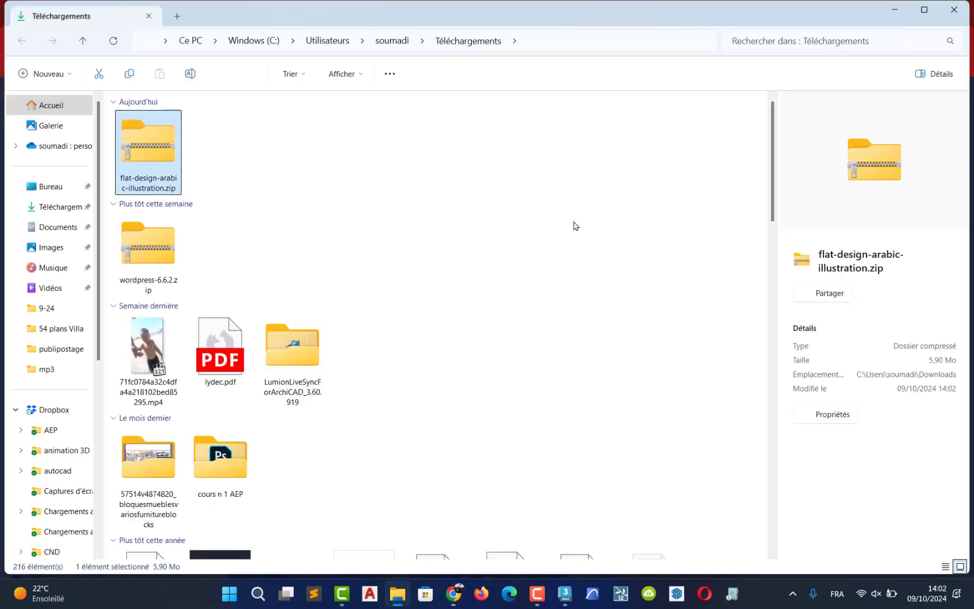
pyautogui.rightClick(146, 162)
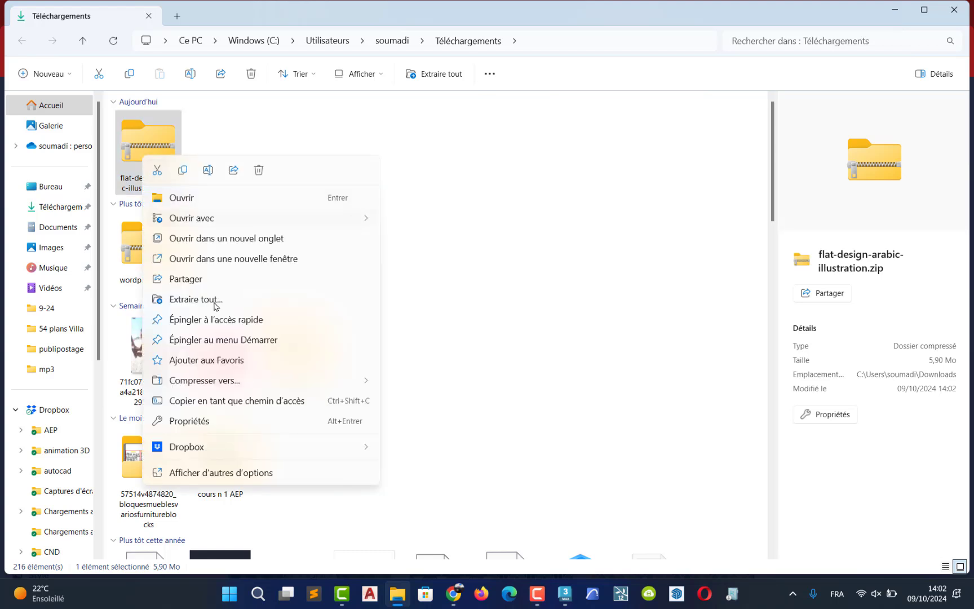
pyautogui.click(259, 474)
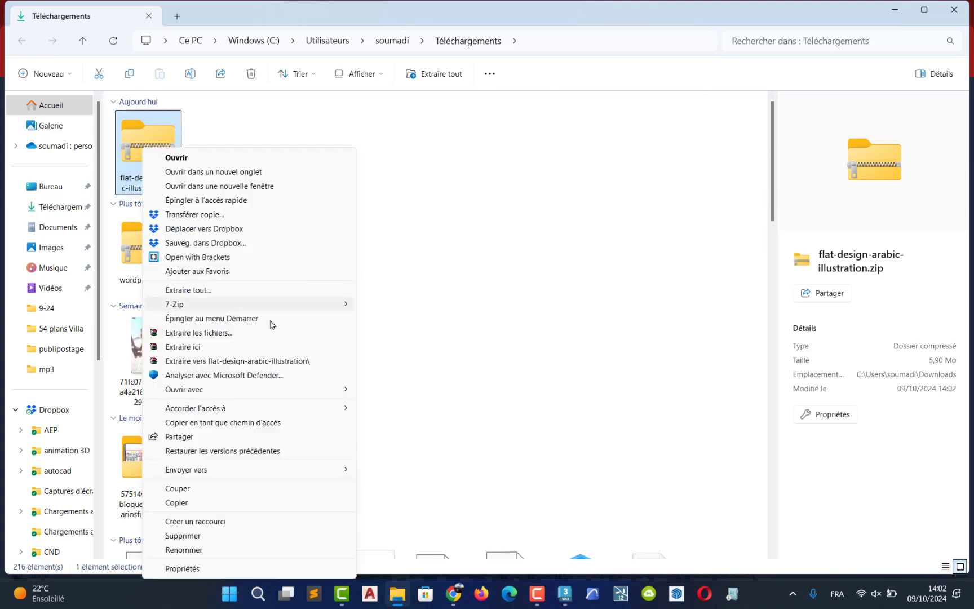
pyautogui.click(276, 363)
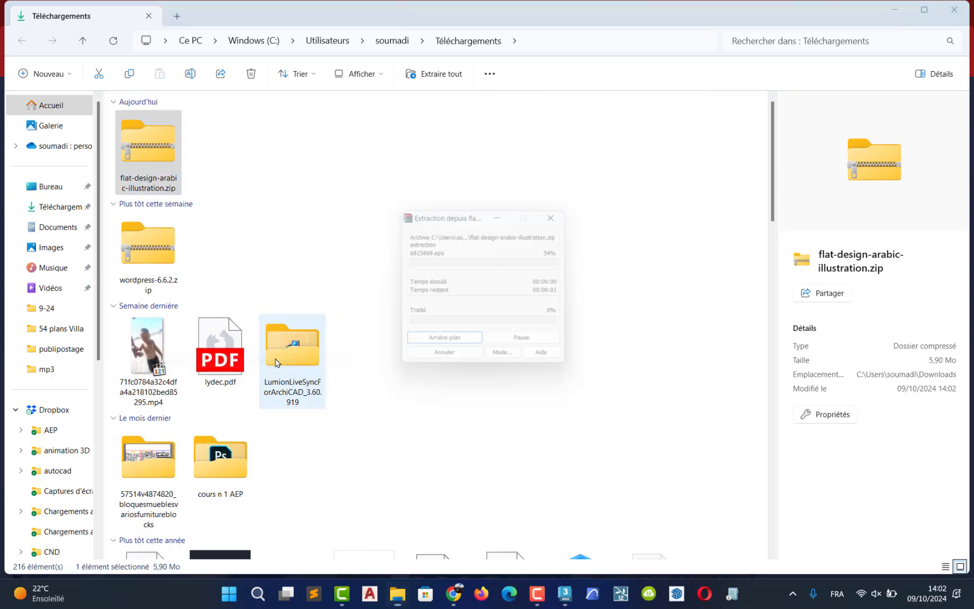
# - Open 6815867.ai from the extracted folder in Illustrator and dismiss the missing fonts notice
pyautogui.doubleClick(216, 159)
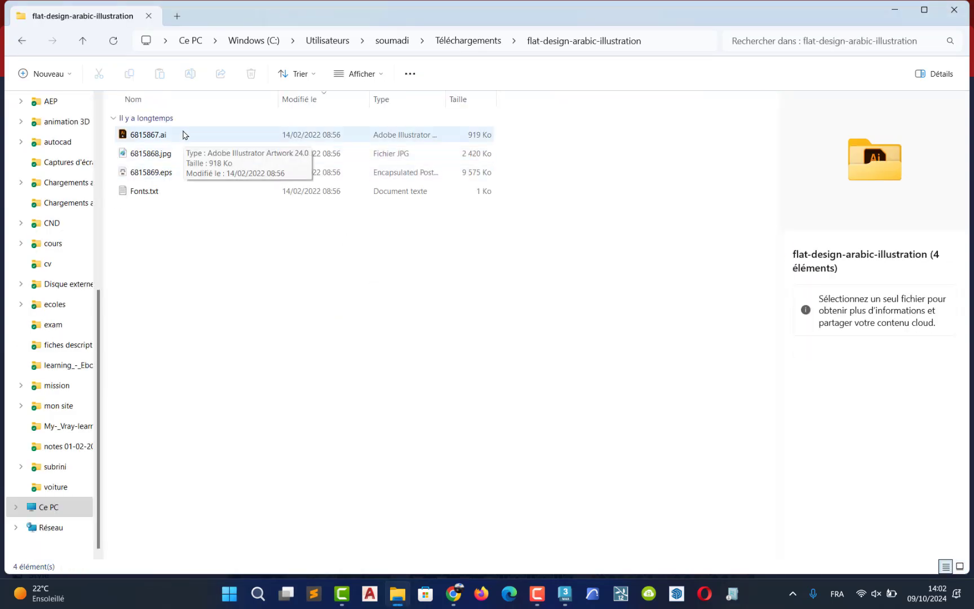
pyautogui.click(184, 135)
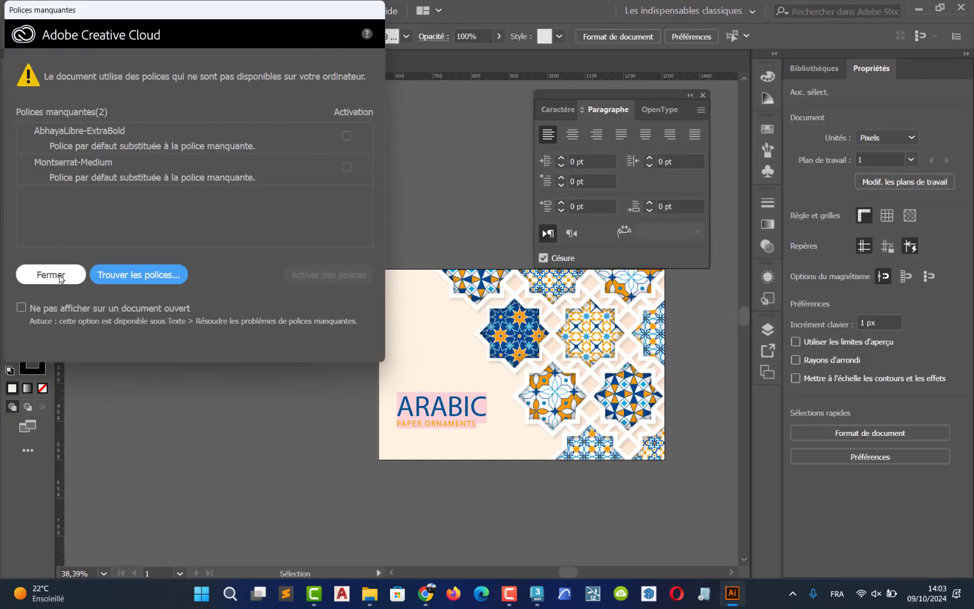
pyautogui.click(51, 274)
# - Delete the beige background rectangle behind the Arabic ornaments artwork
pyautogui.press('space')
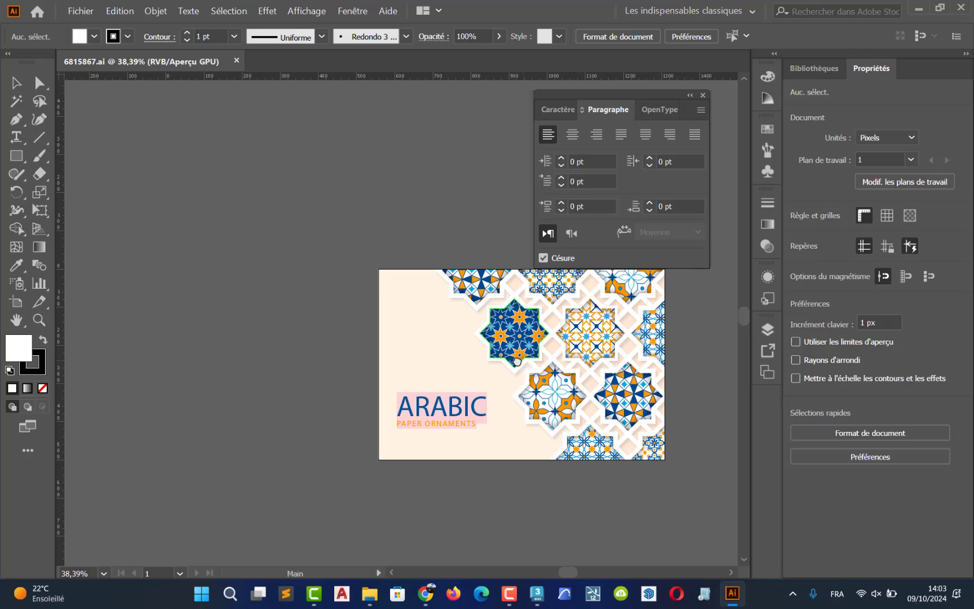
pyautogui.moveTo(525, 366); pyautogui.dragTo(327, 319)
pyautogui.click(431, 366)
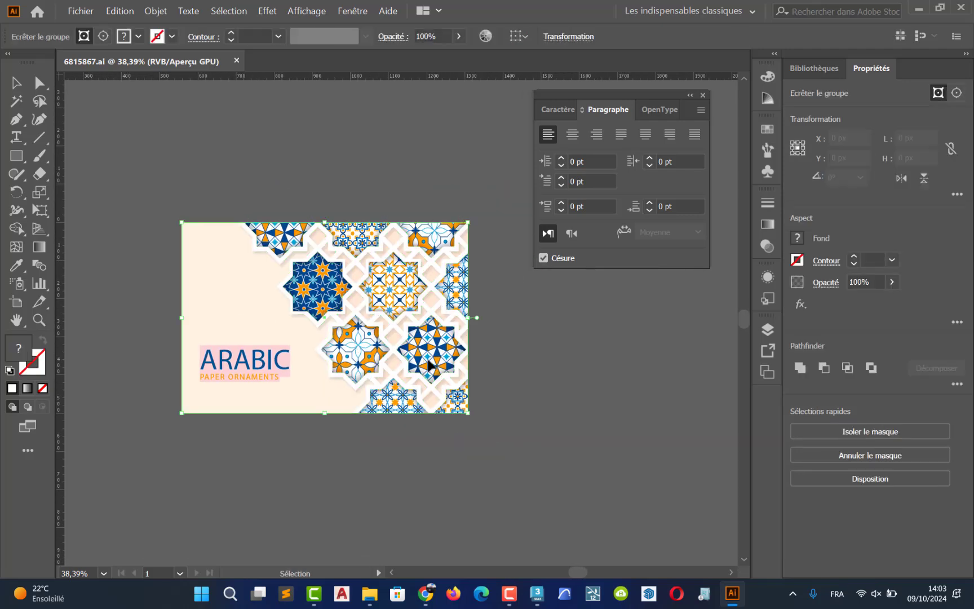
pyautogui.moveTo(276, 309); pyautogui.dragTo(257, 354)
pyautogui.press('Delete')
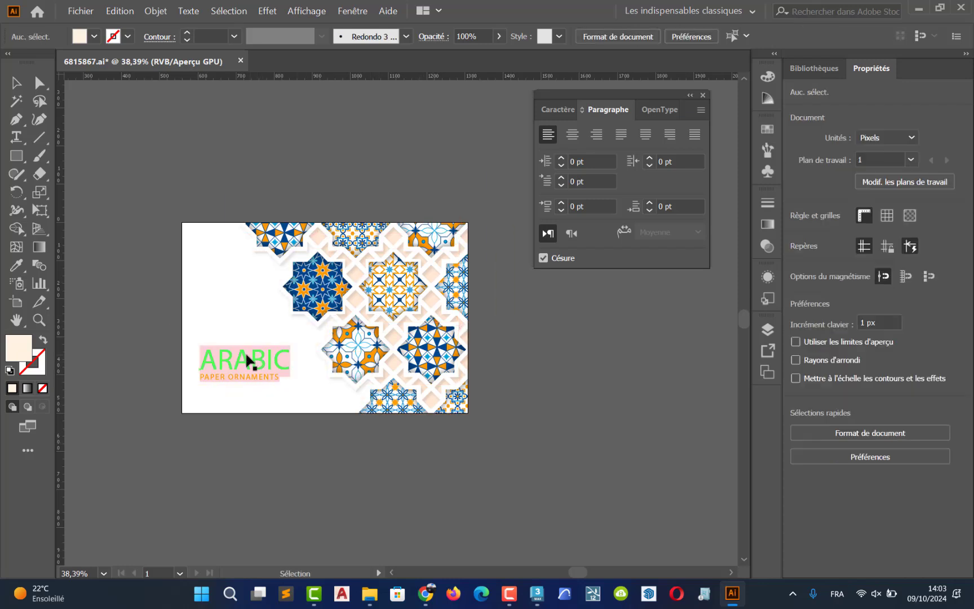
pyautogui.click(246, 356)
pyautogui.press('Delete')
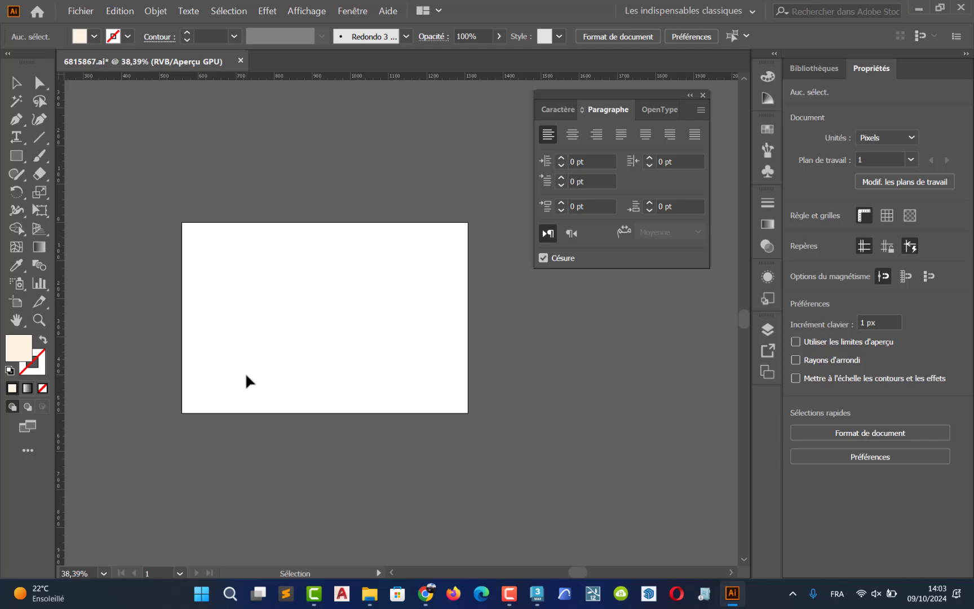
pyautogui.hotkey('ctrl', 'z')
# - Release the clipping mask on the artwork and clear the selection
pyautogui.rightClick(338, 290)
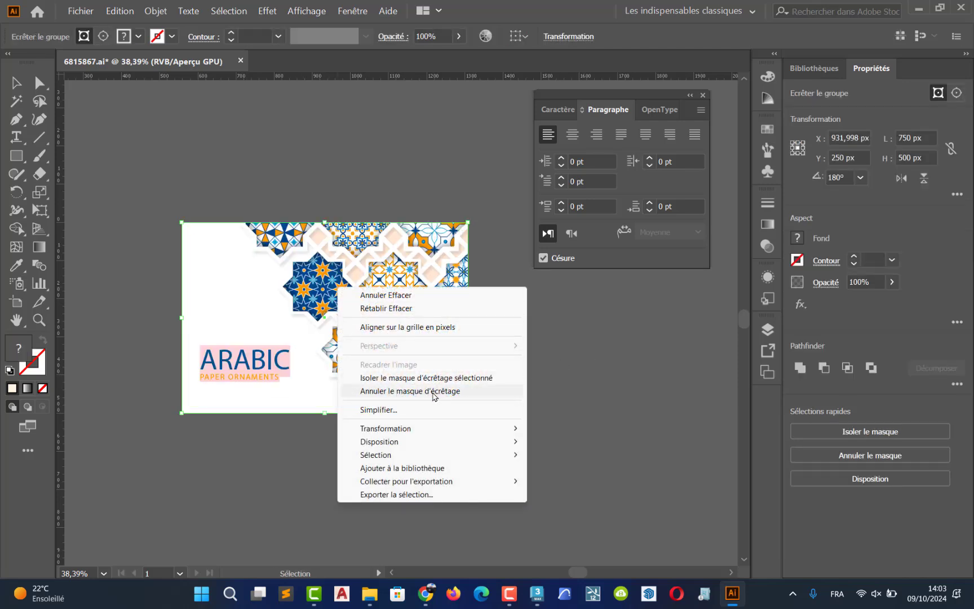
pyautogui.click(434, 396)
pyautogui.click(583, 347)
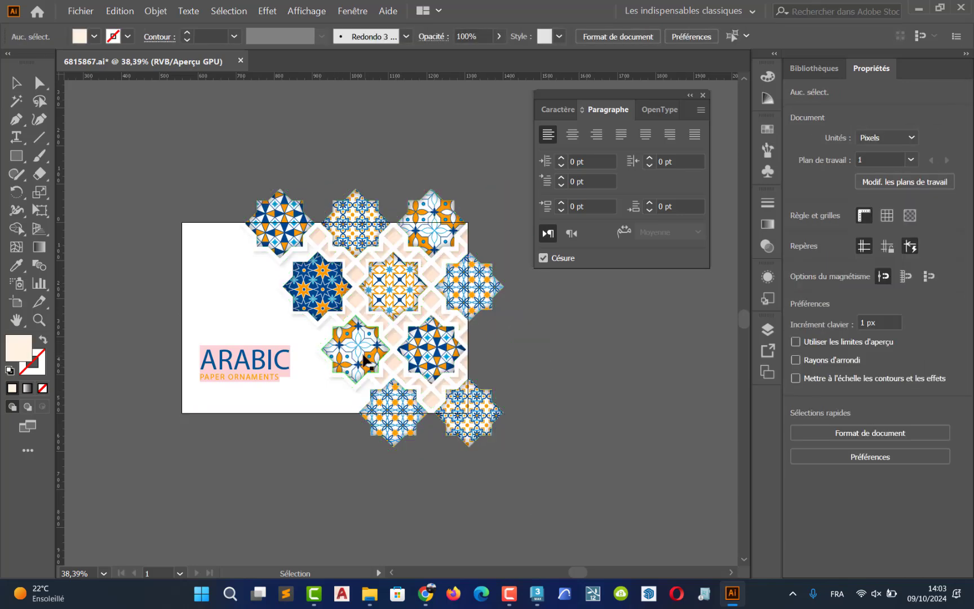
# - Move the orange and white floral star tile out of the pattern to just below the artboard
pyautogui.click(365, 361)
pyautogui.moveTo(365, 361); pyautogui.dragTo(300, 471)
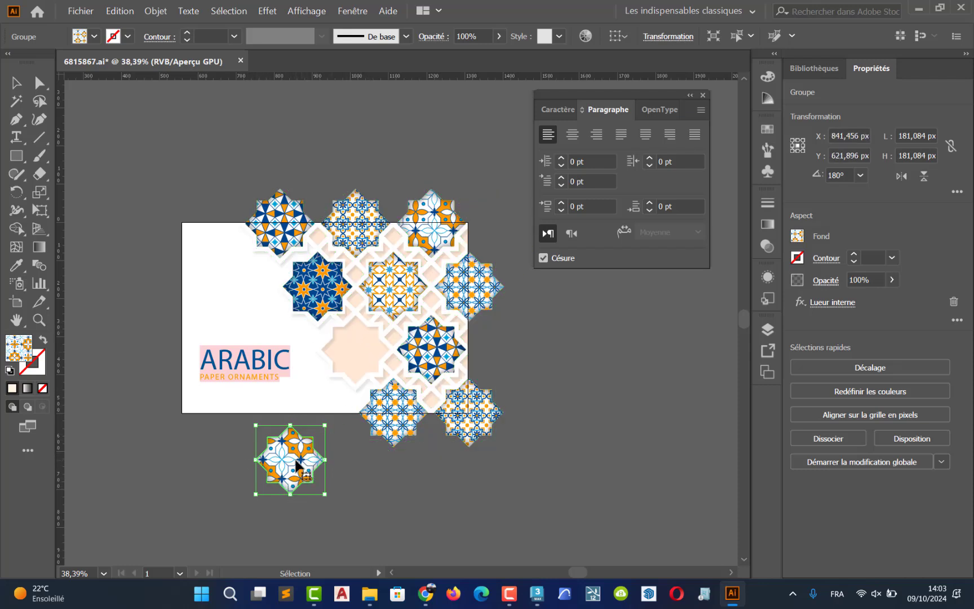
pyautogui.moveTo(296, 461); pyautogui.dragTo(273, 427)
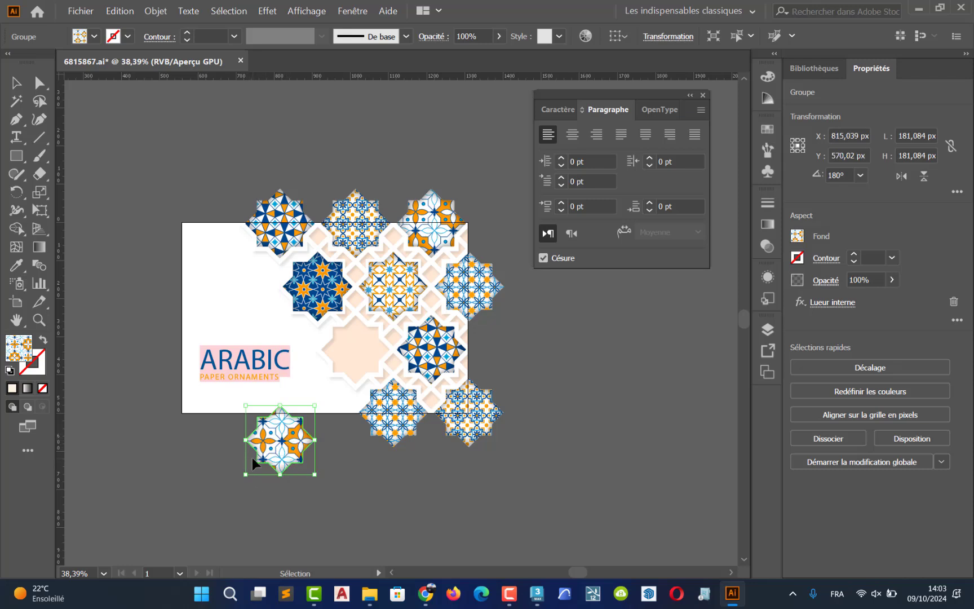
# - Copy the isolated star tile into a new A4 portrait document, 210 x 297 mm
pyautogui.press('a')
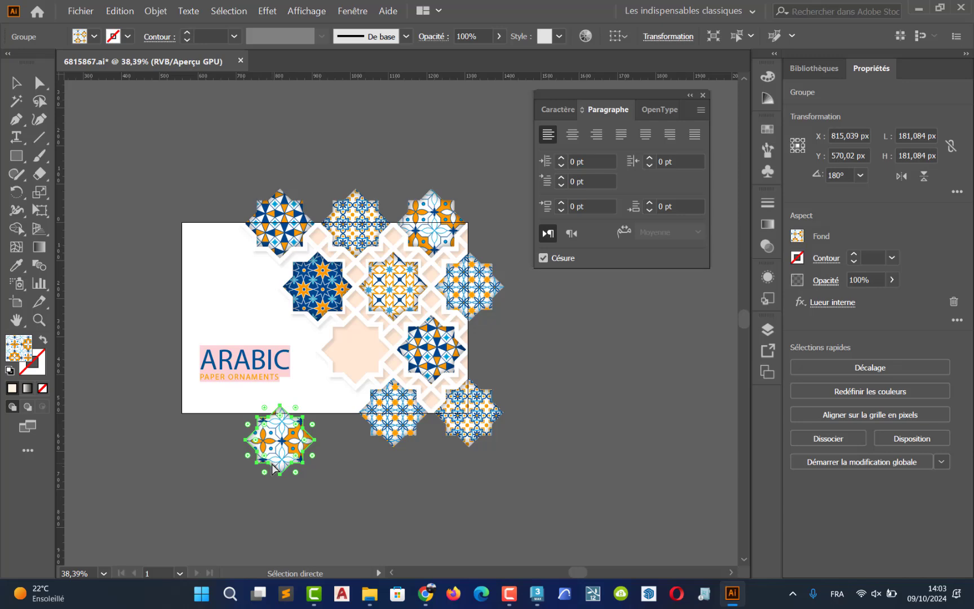
pyautogui.hotkey('ctrl', 'n')
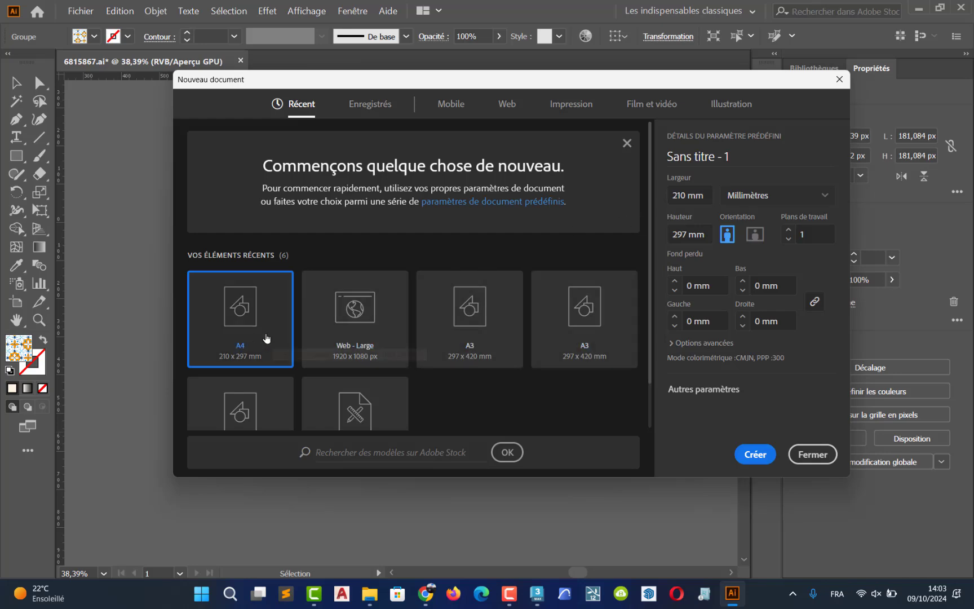
pyautogui.click(755, 454)
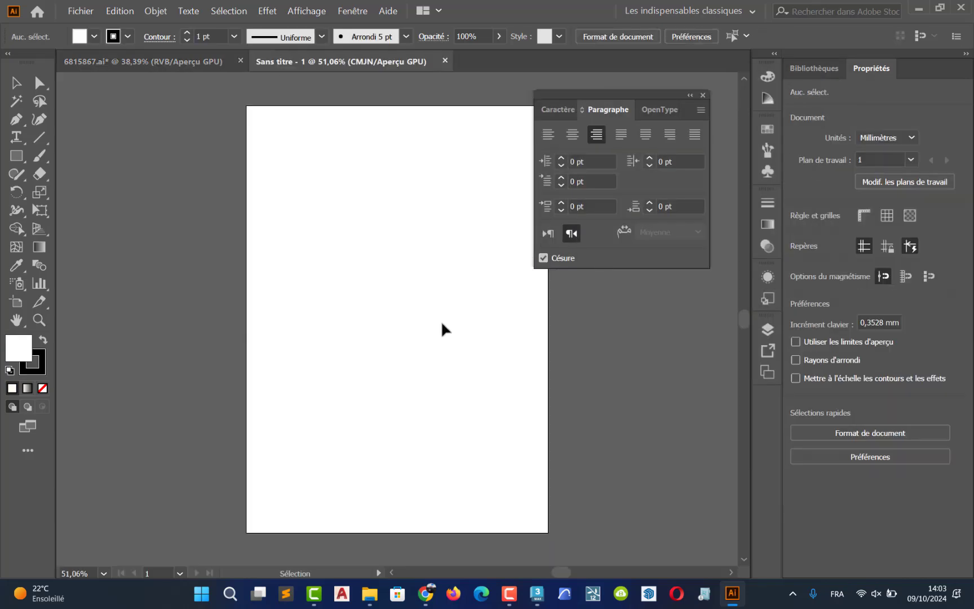
pyautogui.hotkey('ctrl', 'v')
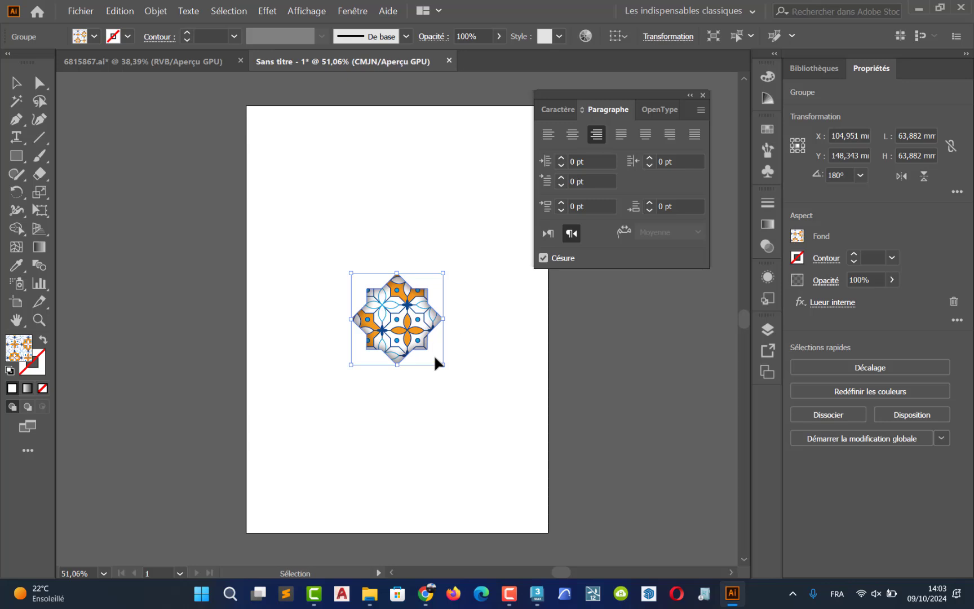
# - Enlarge the pasted star to about 120 mm wide in the page's upper half and apply the default white fill and black stroke
pyautogui.moveTo(443, 365); pyautogui.dragTo(539, 468)
pyautogui.moveTo(467, 407); pyautogui.dragTo(419, 332)
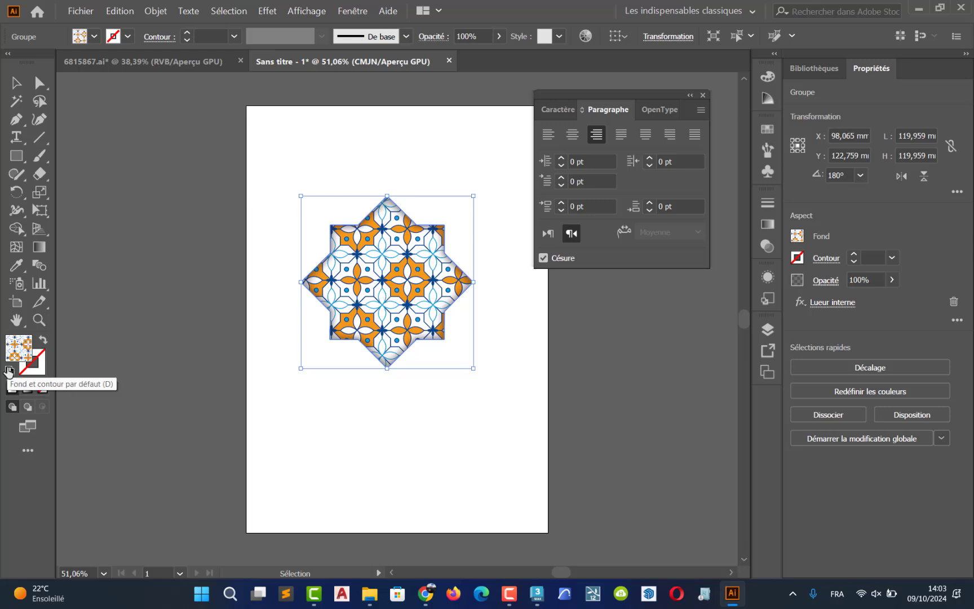
pyautogui.click(9, 371)
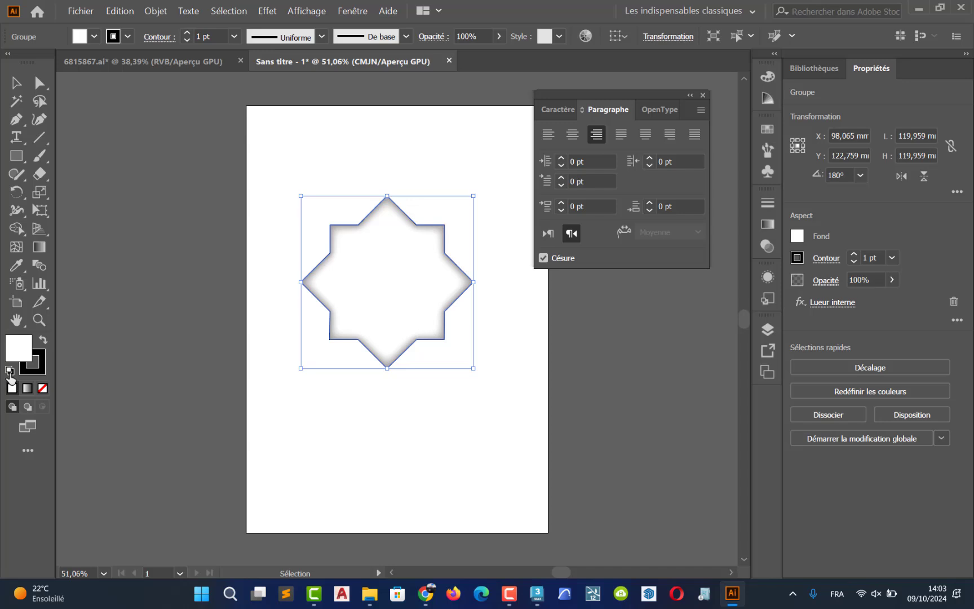
pyautogui.click(461, 406)
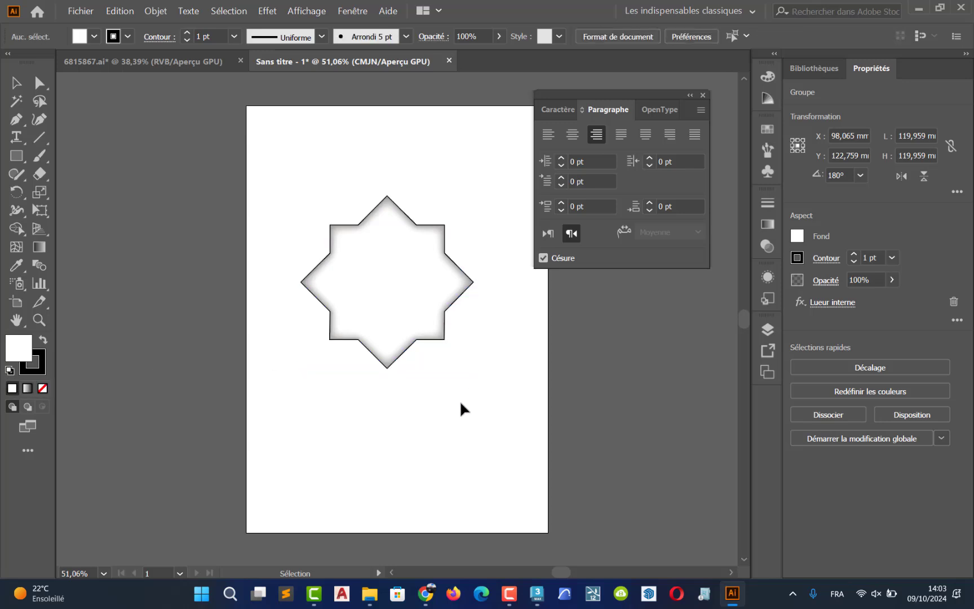
# - Move the star on the page so its centre sits at about X 100.8 mm, Y 126.6 mm
pyautogui.moveTo(398, 337)
pyautogui.mouseDown()
pyautogui.moveTo(393, 320)
pyautogui.moveTo(375, 313)
pyautogui.moveTo(381, 333)
pyautogui.mouseUp()
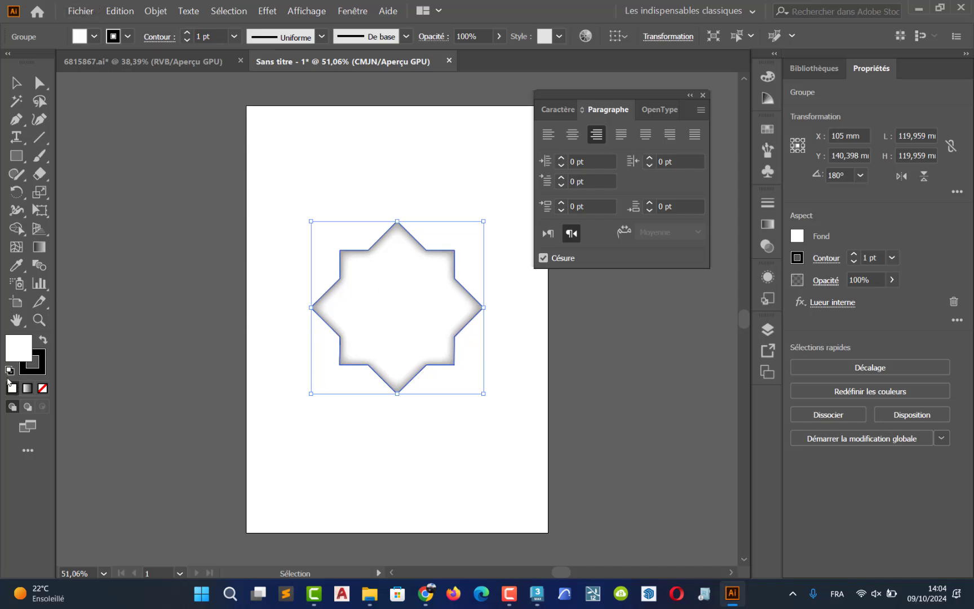
pyautogui.moveTo(378, 341); pyautogui.dragTo(372, 322)
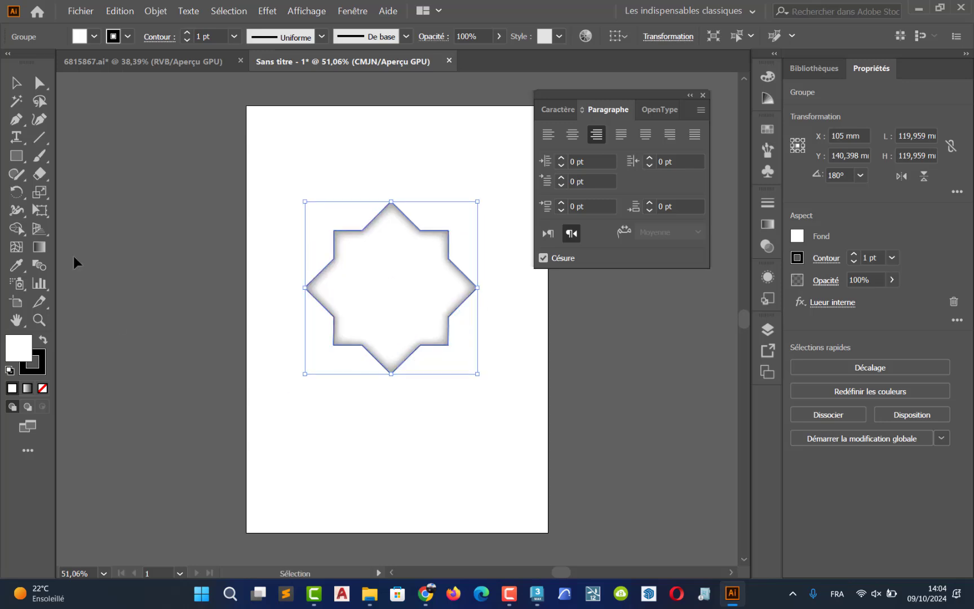
# - Save the document to the desktop (Bureau) as texture in Adobe Illustrator (*.AI) format
pyautogui.click(93, 14)
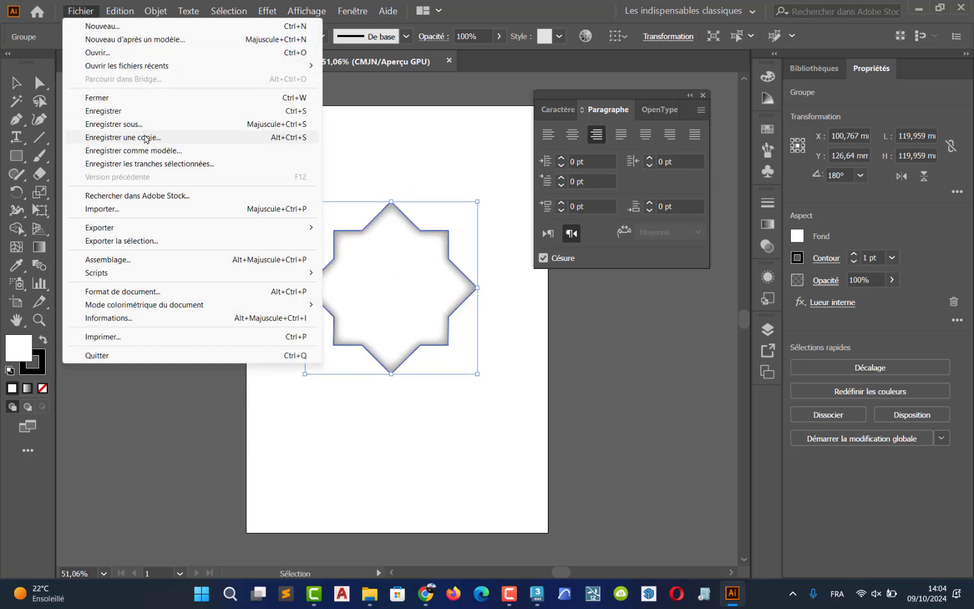
pyautogui.click(144, 125)
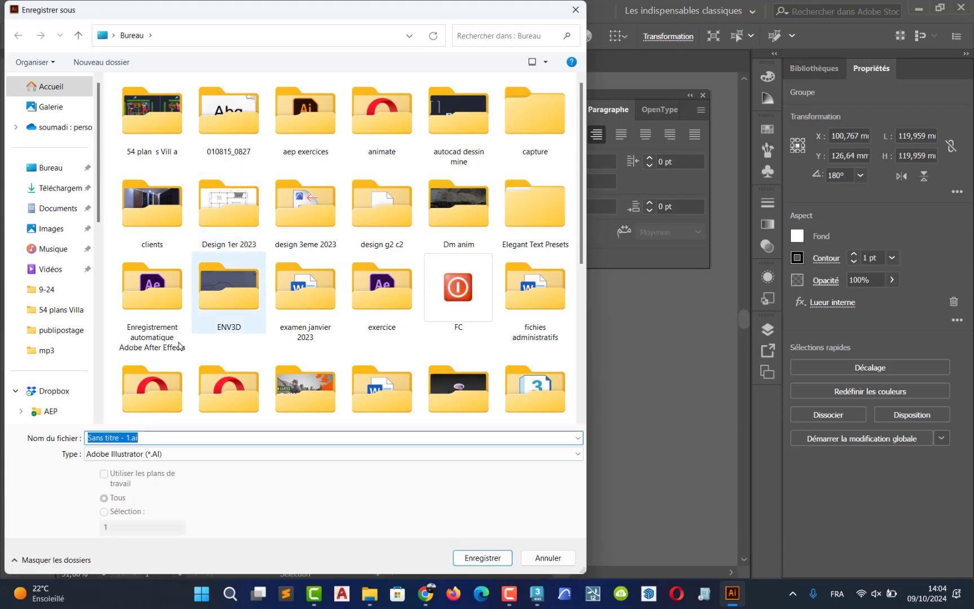
pyautogui.click(146, 458)
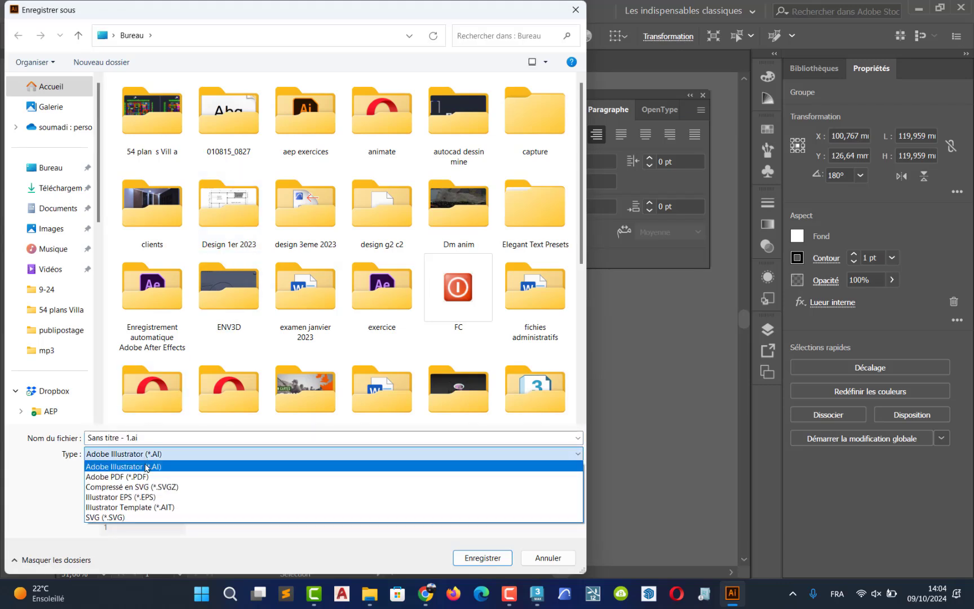
pyautogui.click(148, 467)
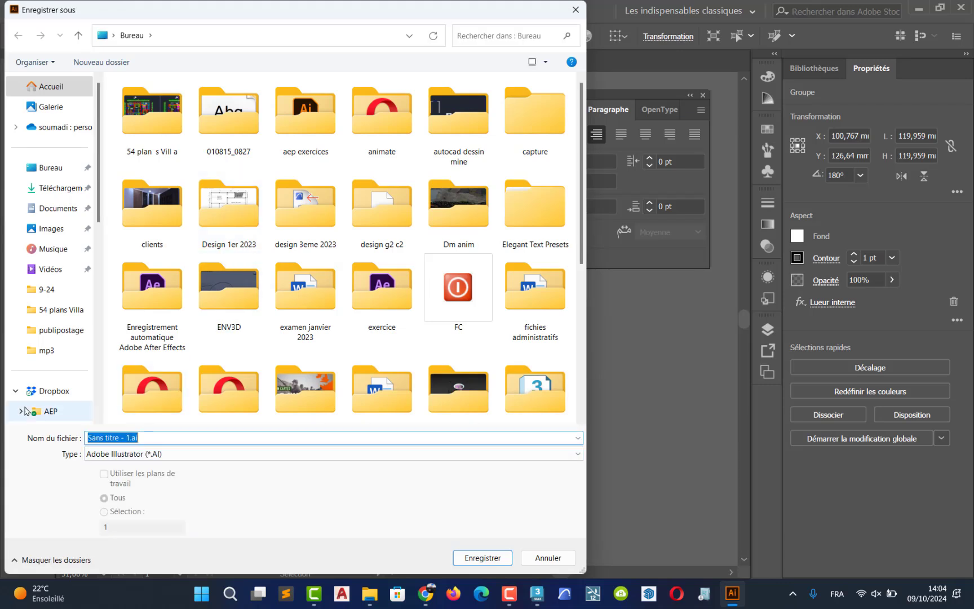
pyautogui.write('texture')
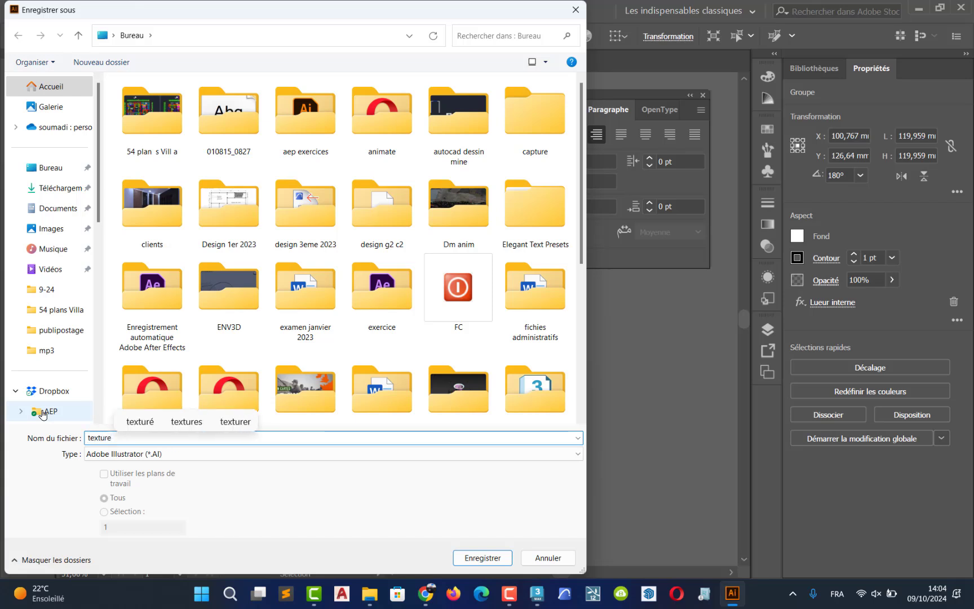
pyautogui.click(496, 560)
pyautogui.write('<!-- Generator: Adobe Illustrator 24.0.2, SVG Export Plug-In  -->')
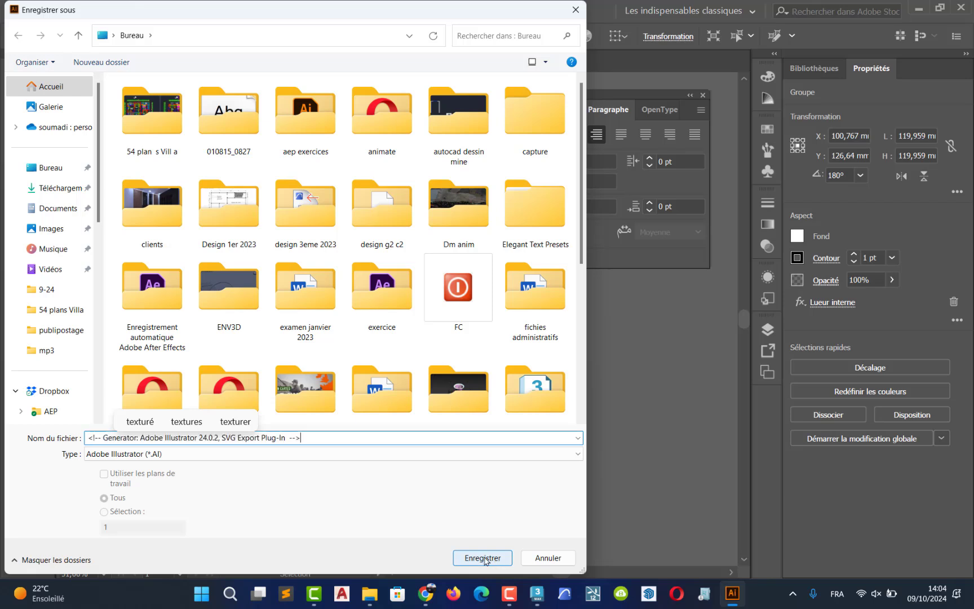
pyautogui.hotkey('ctrl', 'a')
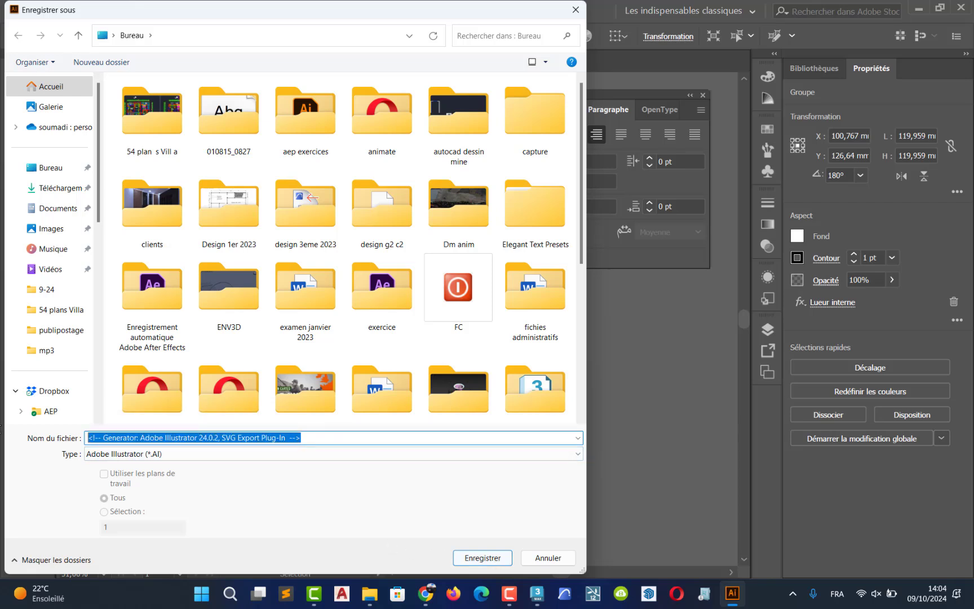
pyautogui.write('text')
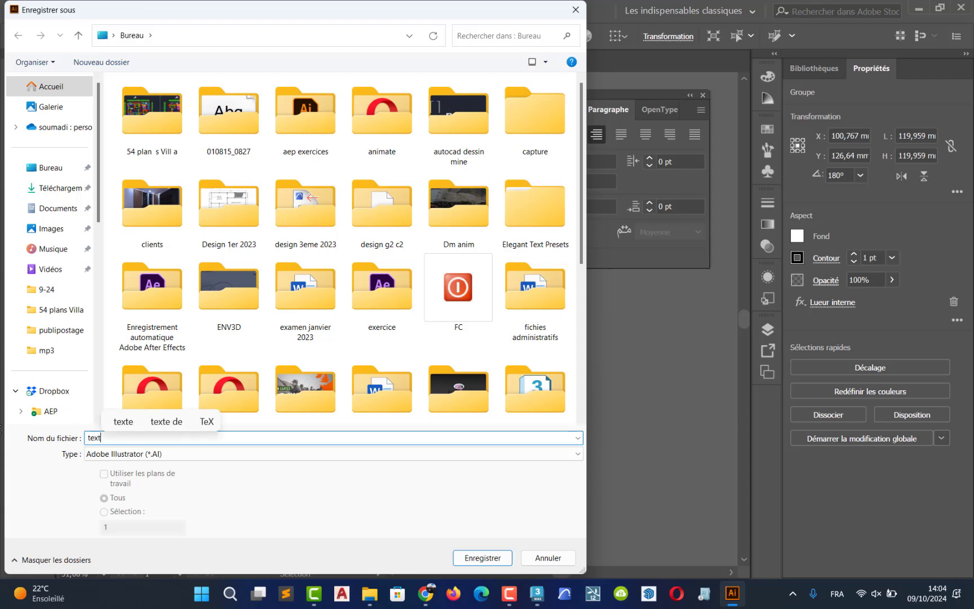
pyautogui.write('ure')
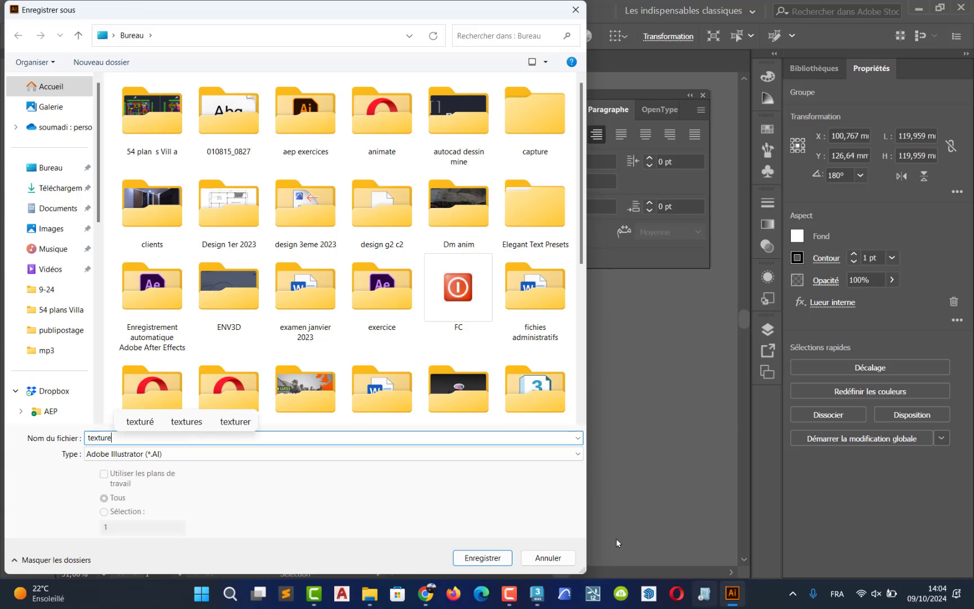
pyautogui.click(482, 559)
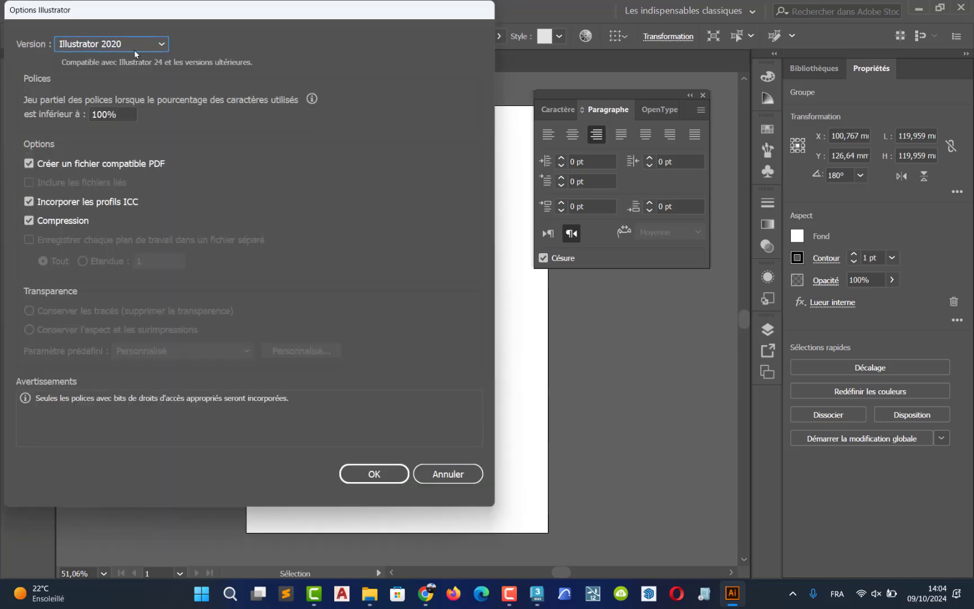
# - Set the saved file's version to Illustrator 3 japonais and accept saving in the legacy format
pyautogui.click(149, 45)
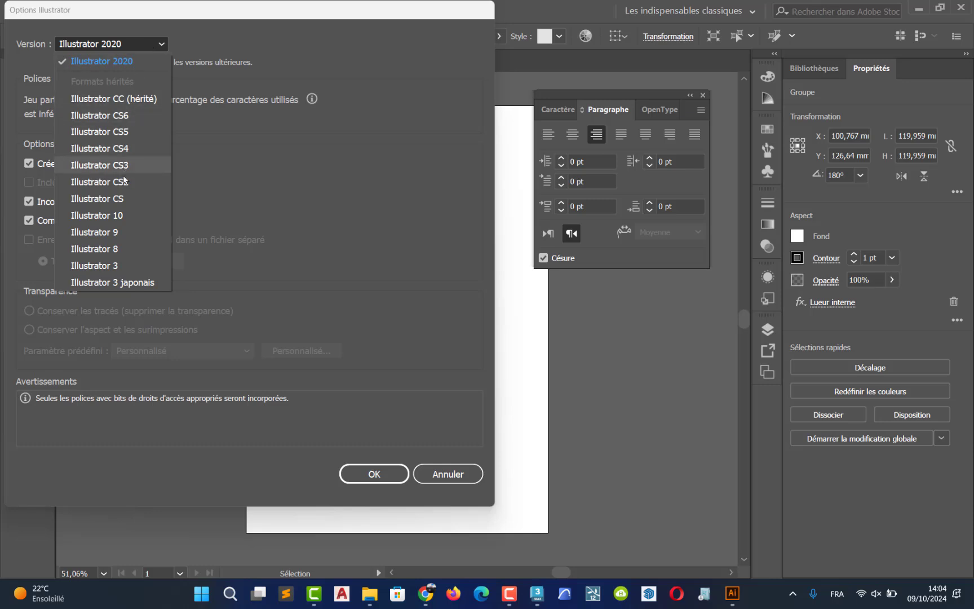
pyautogui.click(151, 283)
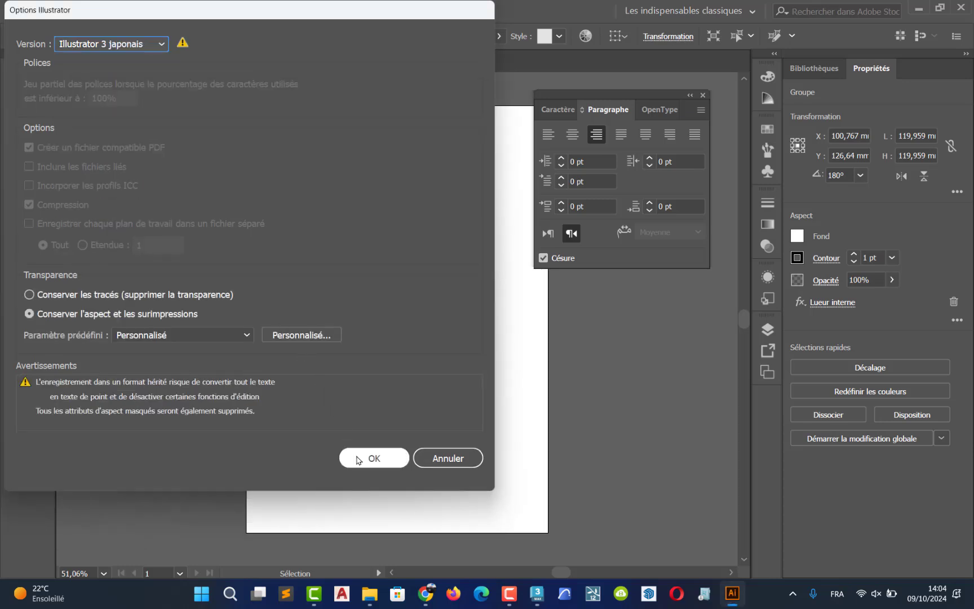
pyautogui.click(370, 459)
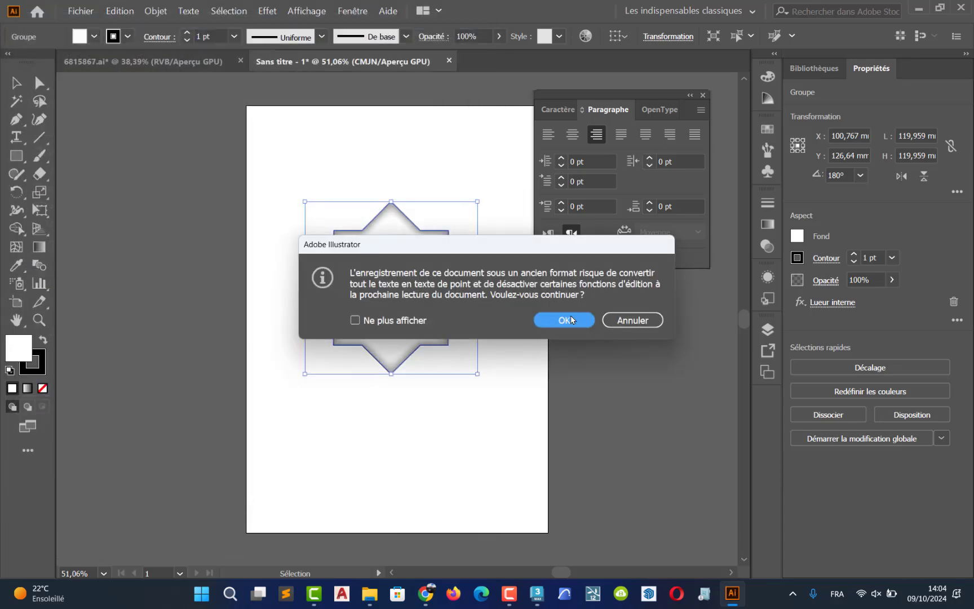
pyautogui.click(569, 319)
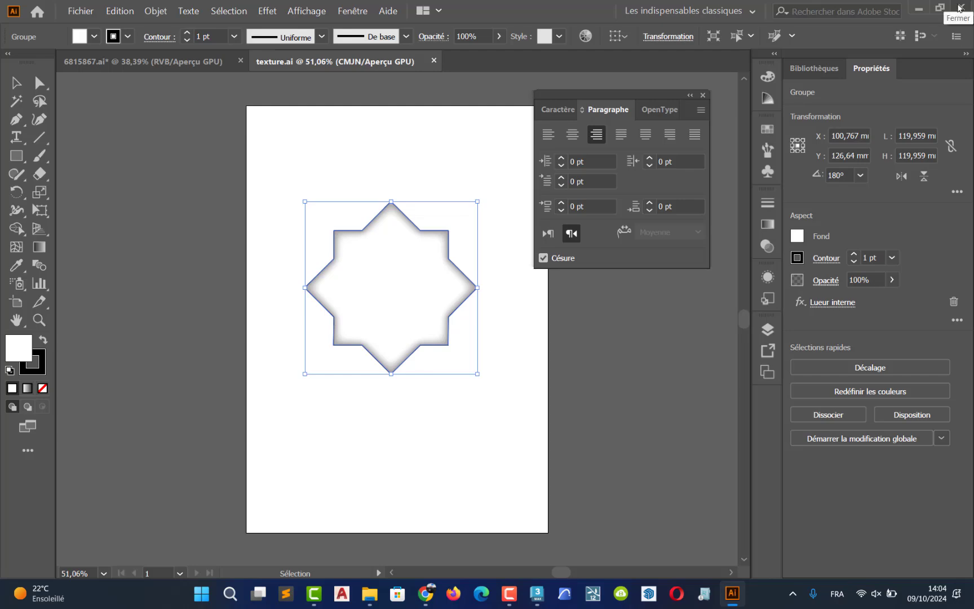
# - Minimize the Illustrator, file explorer, browser and 3ds Max windows to reach the desktop
pyautogui.click(915, 11)
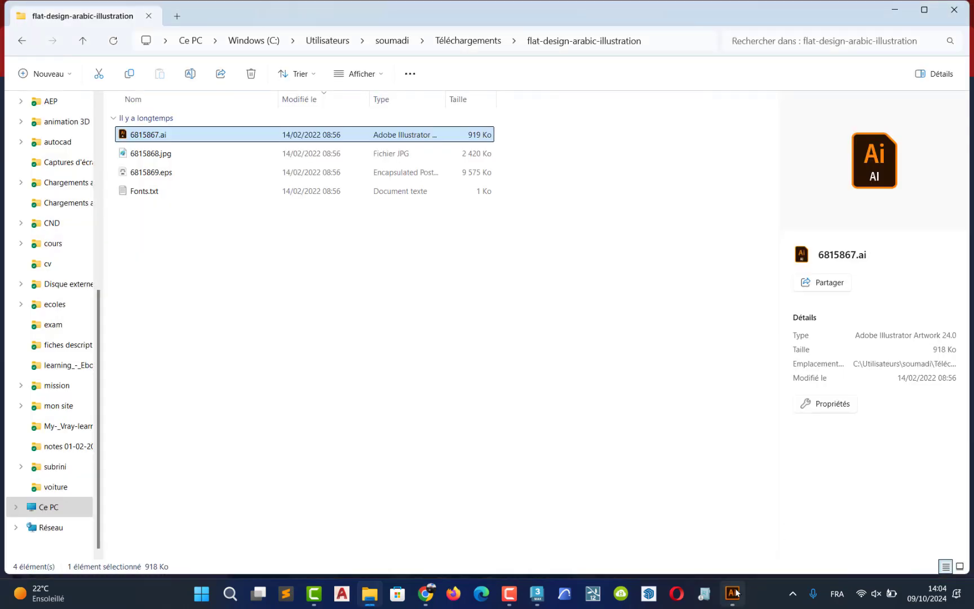
pyautogui.click(899, 11)
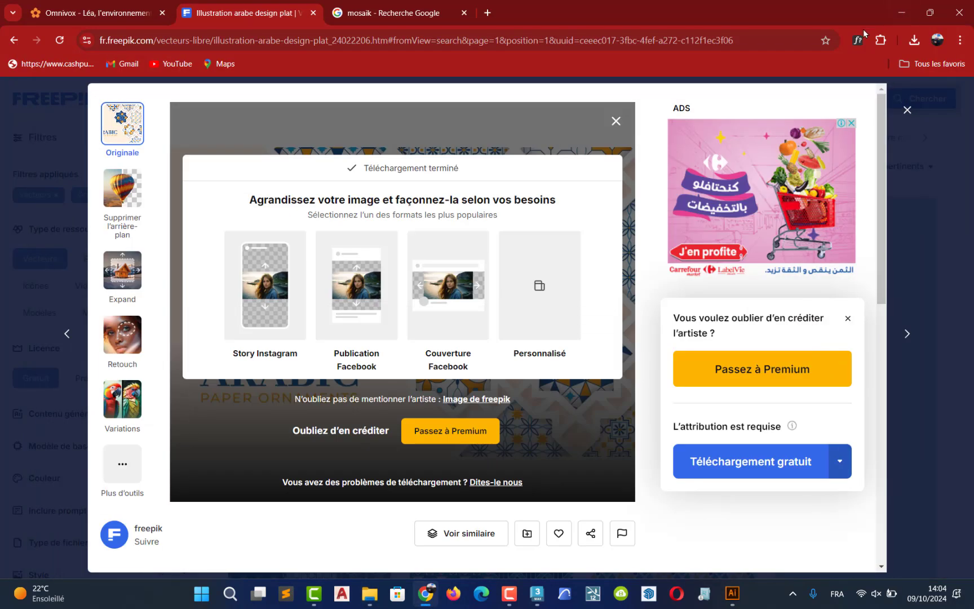
pyautogui.click(899, 11)
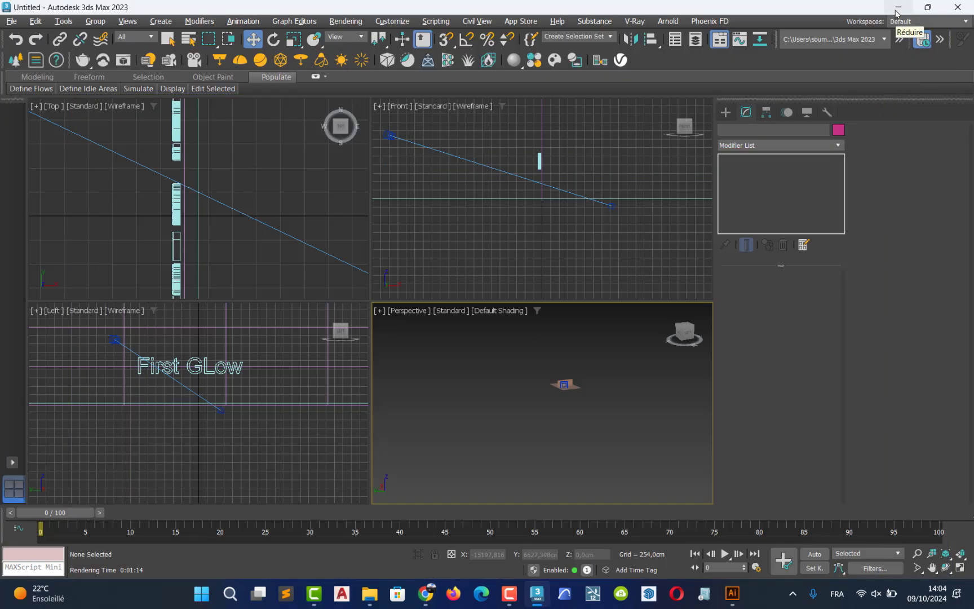
pyautogui.click(899, 12)
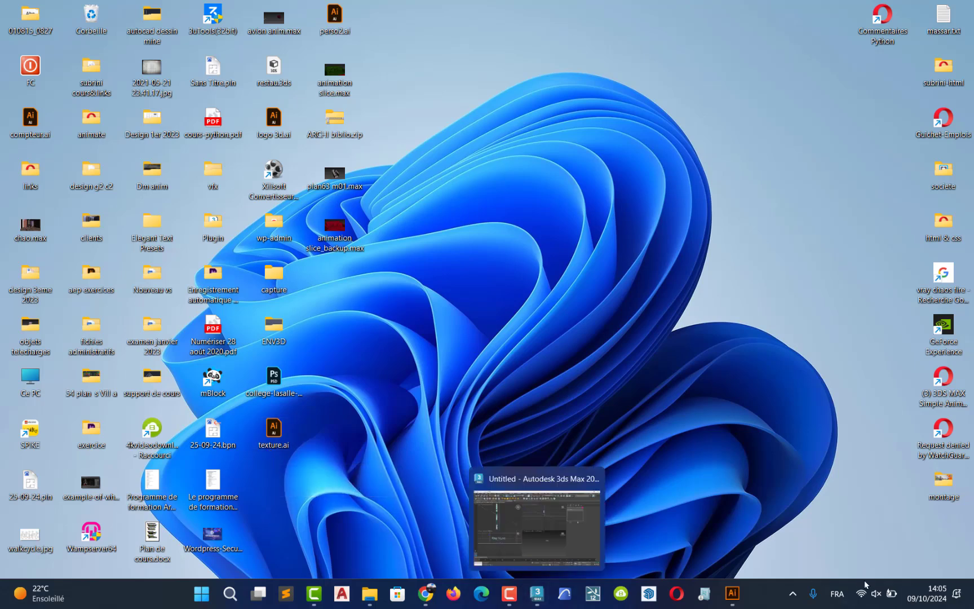
# - Turn off the computer's Wi-Fi and switch to the untitled scene in 3ds Max
pyautogui.click(866, 595)
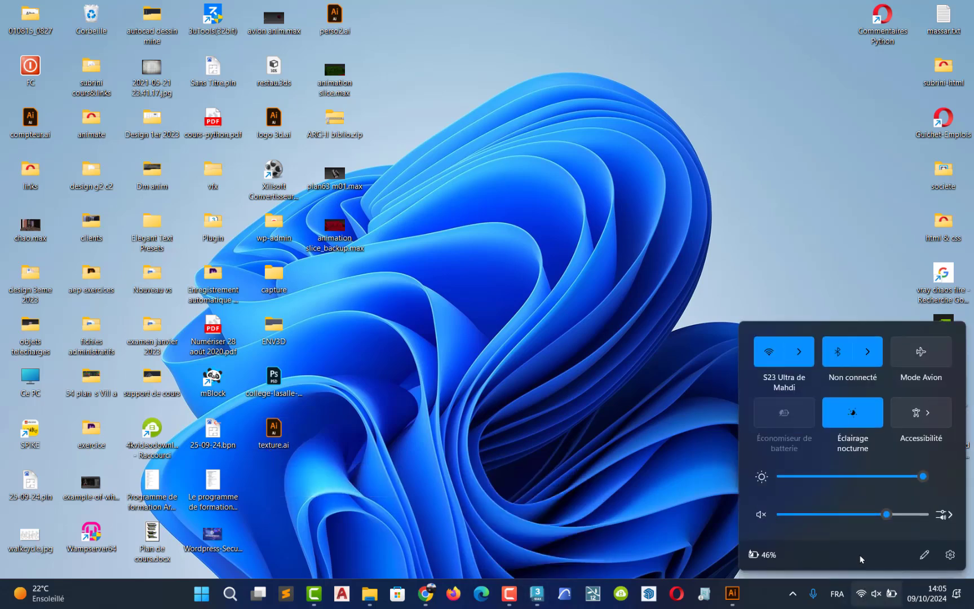
pyautogui.click(769, 351)
pyautogui.moveTo(540, 599)
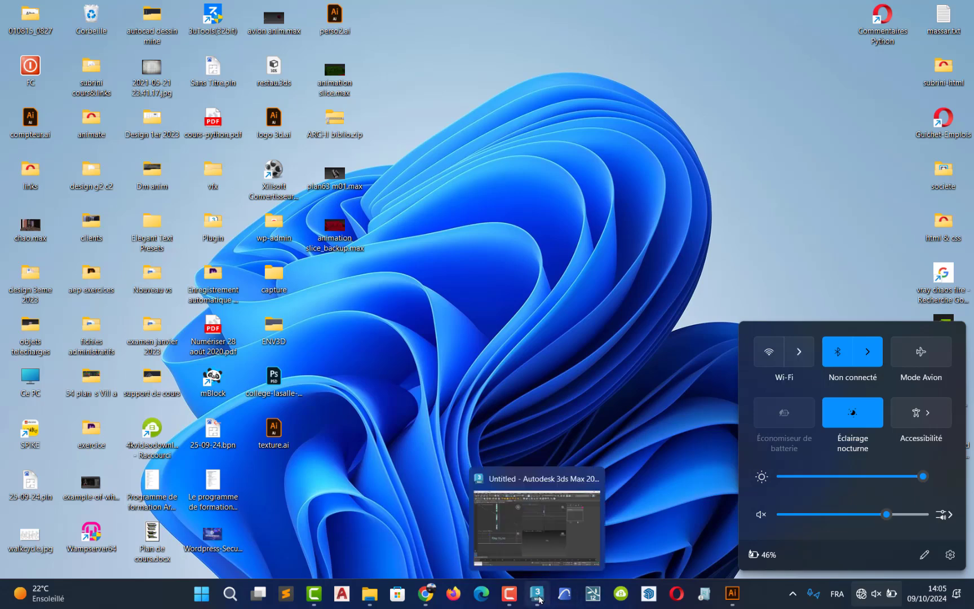
pyautogui.click(529, 545)
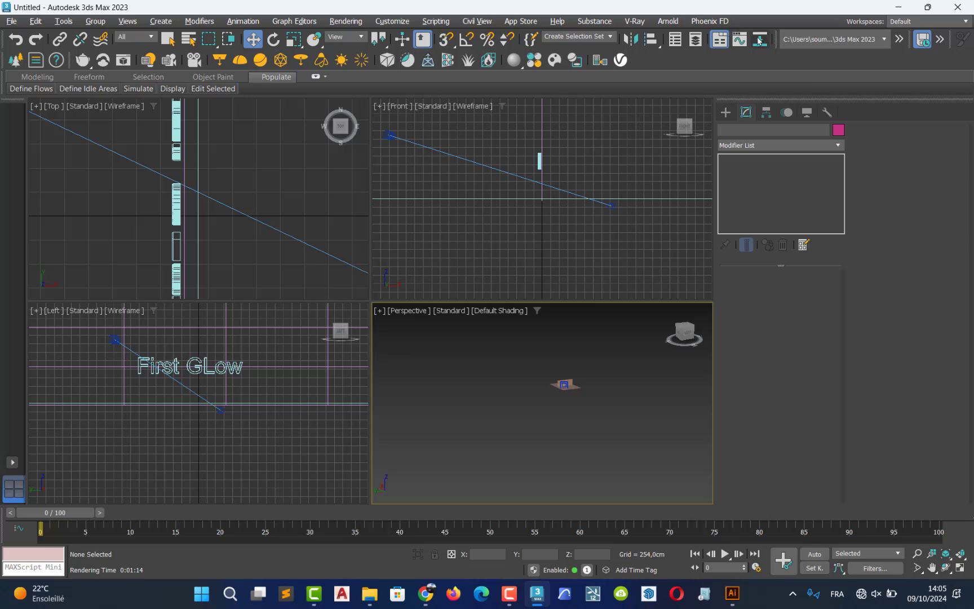
# - Create a new layer in the Layer Explorer and hide the 0 (default) layer with its planes, text and camera
pyautogui.click(696, 39)
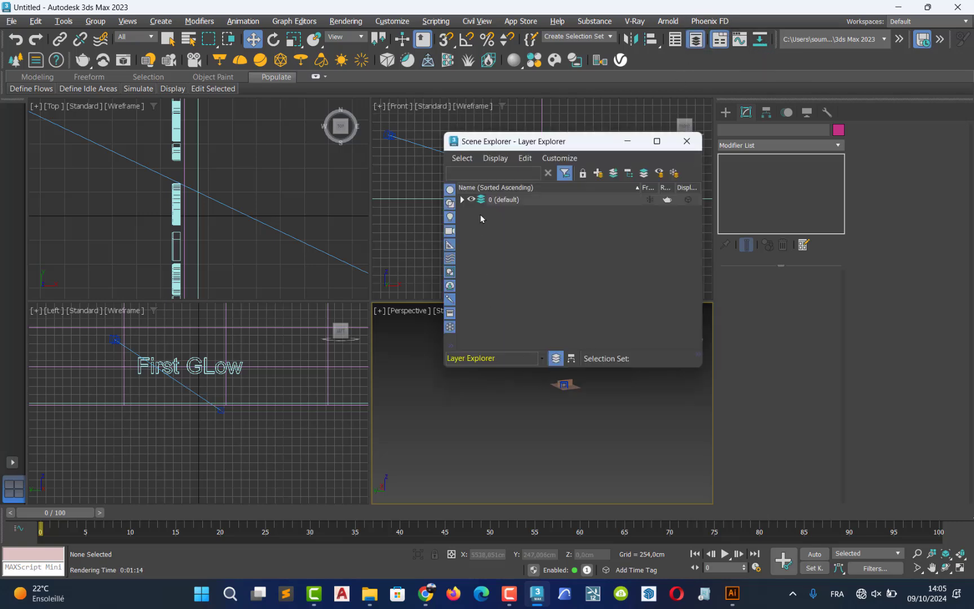
pyautogui.click(598, 174)
pyautogui.click(521, 249)
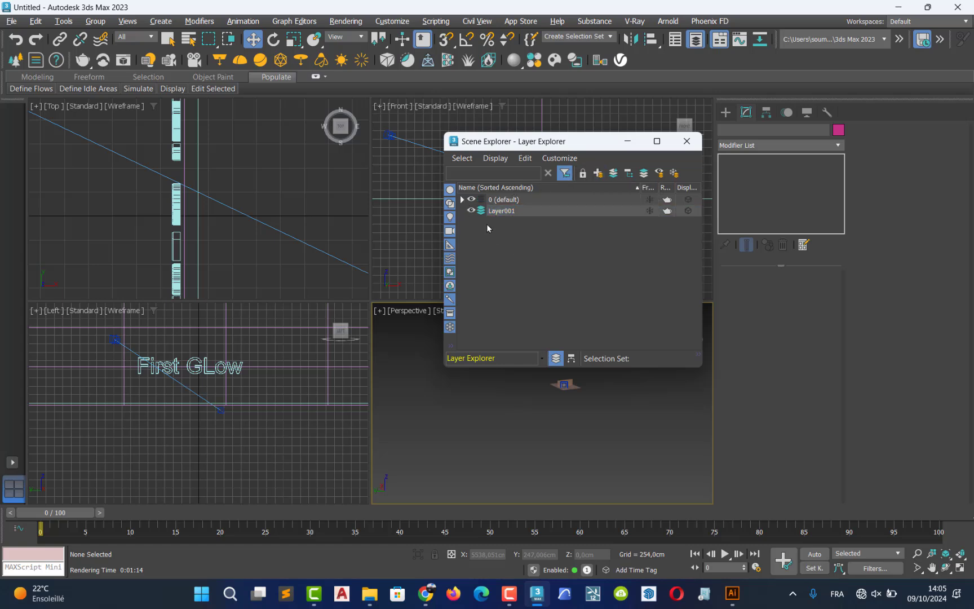
pyautogui.click(462, 199)
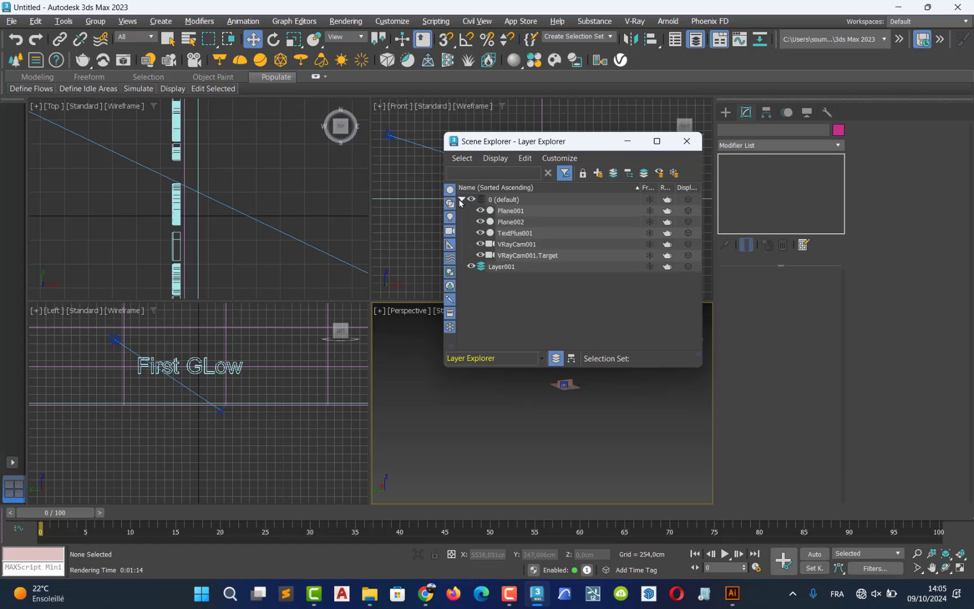
pyautogui.click(461, 199)
pyautogui.click(471, 200)
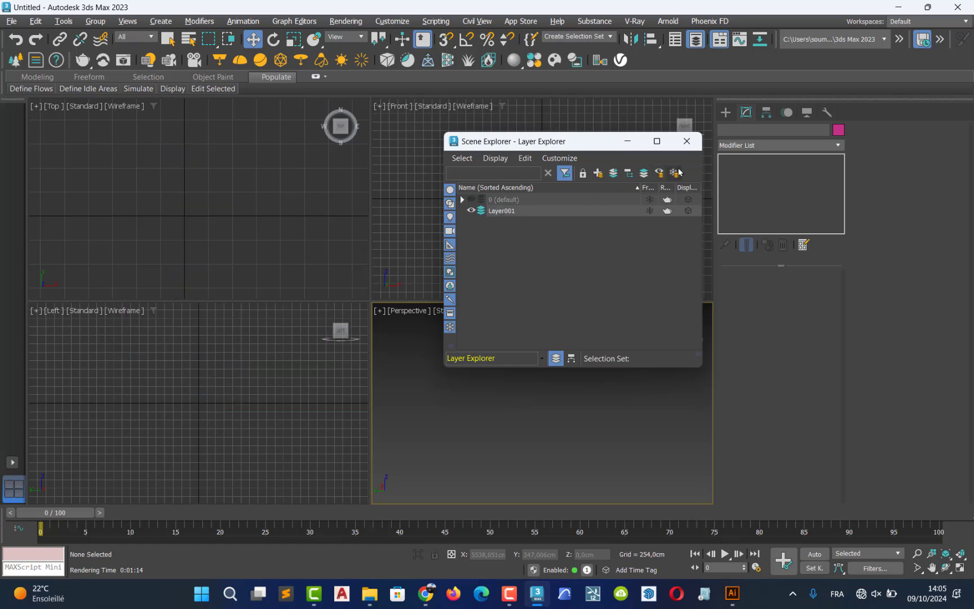
pyautogui.click(687, 141)
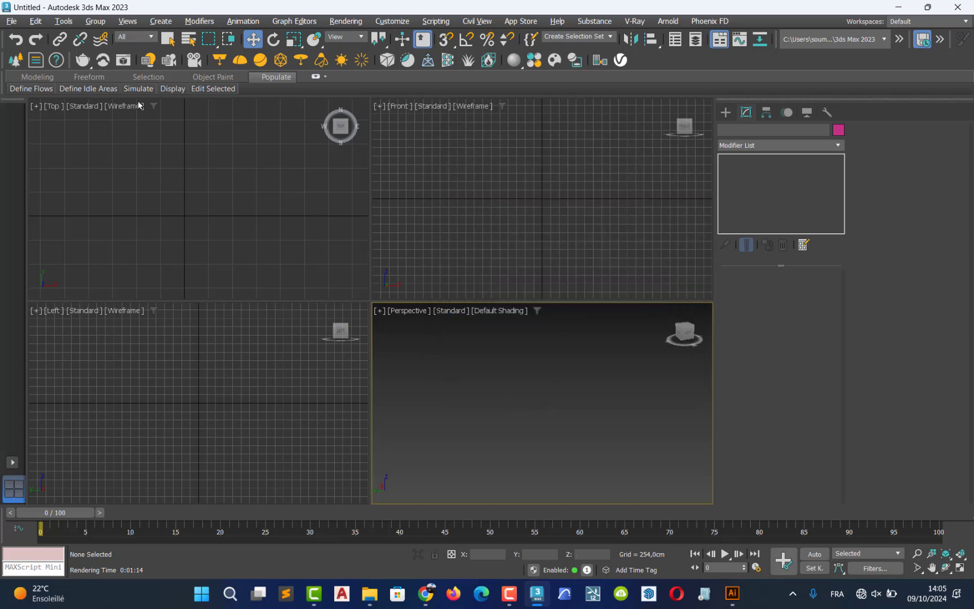
# - Start merging a file into the scene, browsing the Desktop with the file type set to All files
pyautogui.click(11, 21)
pyautogui.moveTo(80, 201)
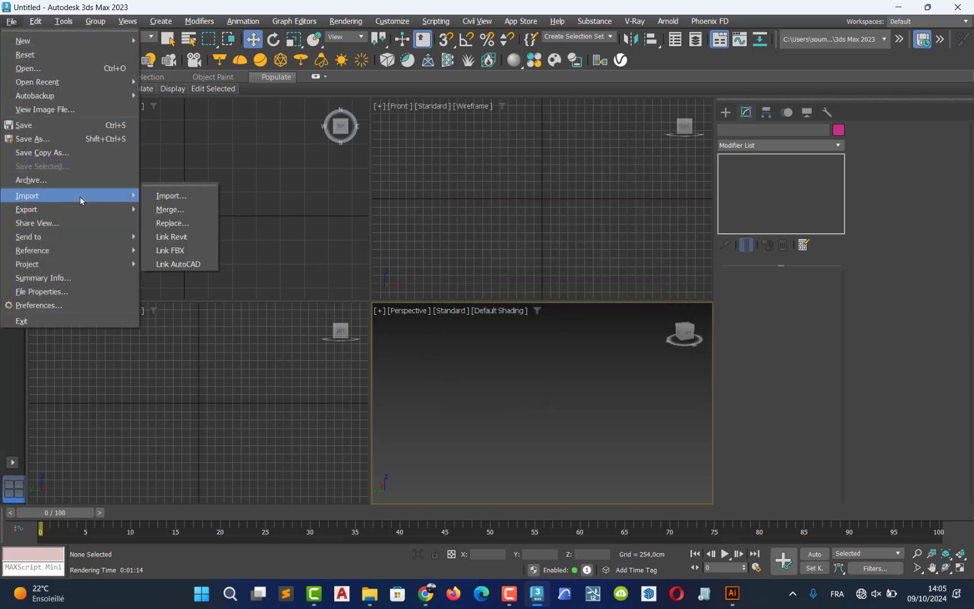
pyautogui.click(170, 209)
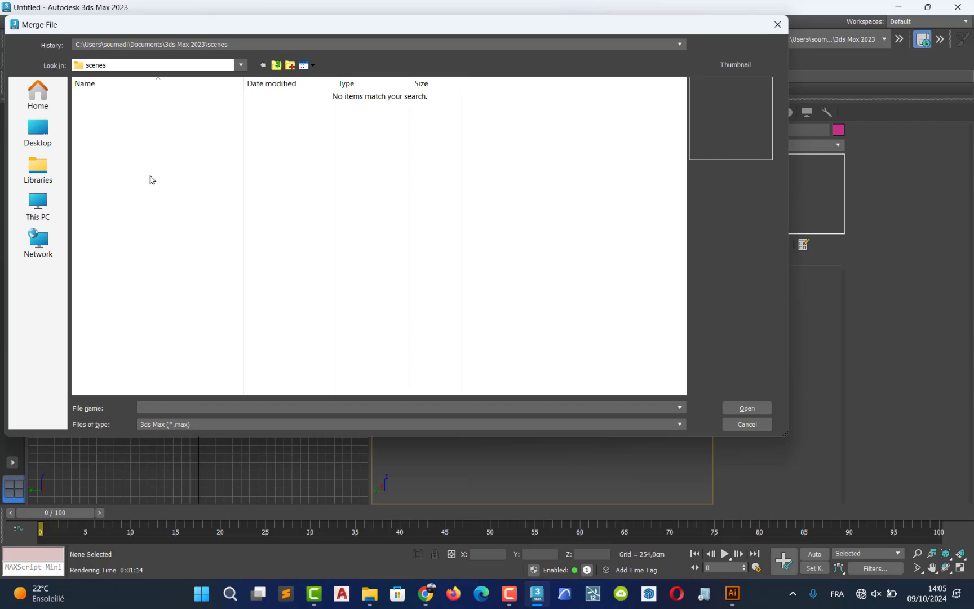
pyautogui.click(38, 132)
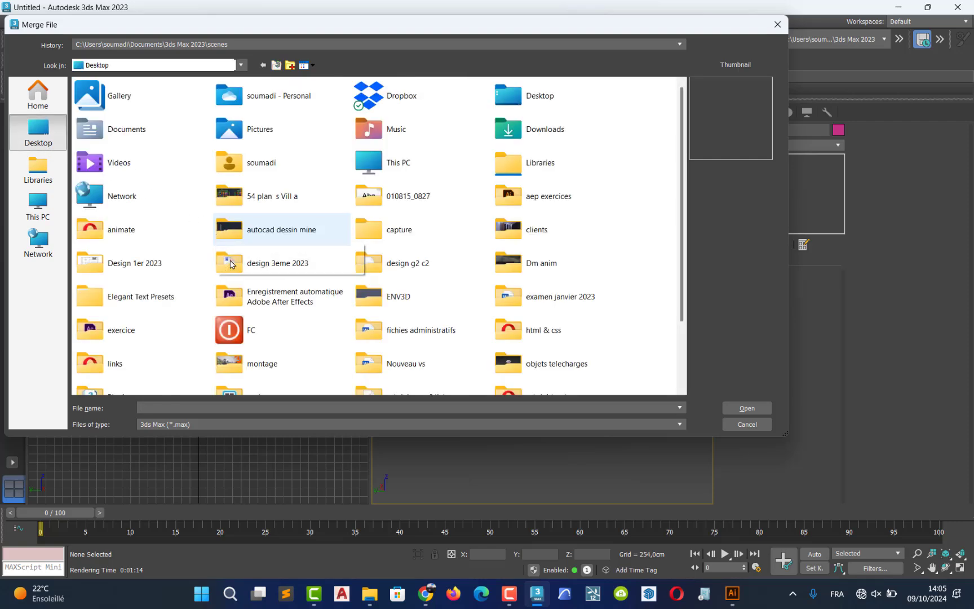
pyautogui.click(231, 264)
pyautogui.click(197, 426)
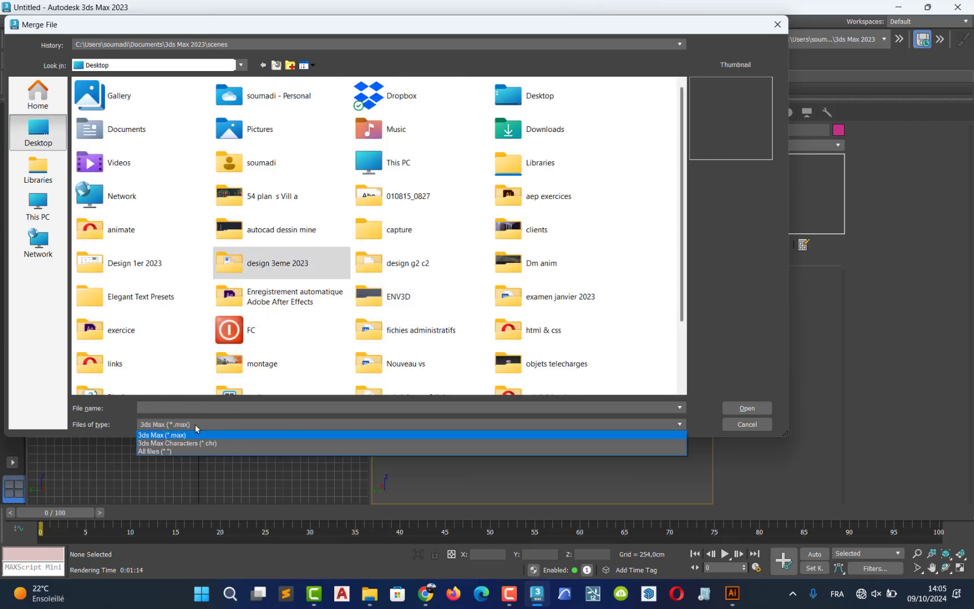
pyautogui.click(196, 425)
pyautogui.click(195, 427)
pyautogui.click(176, 454)
# - Import texture.ai from the Desktop, merging it with the current scene and bringing its shapes in as a single object
pyautogui.click(265, 312)
pyautogui.press('t')
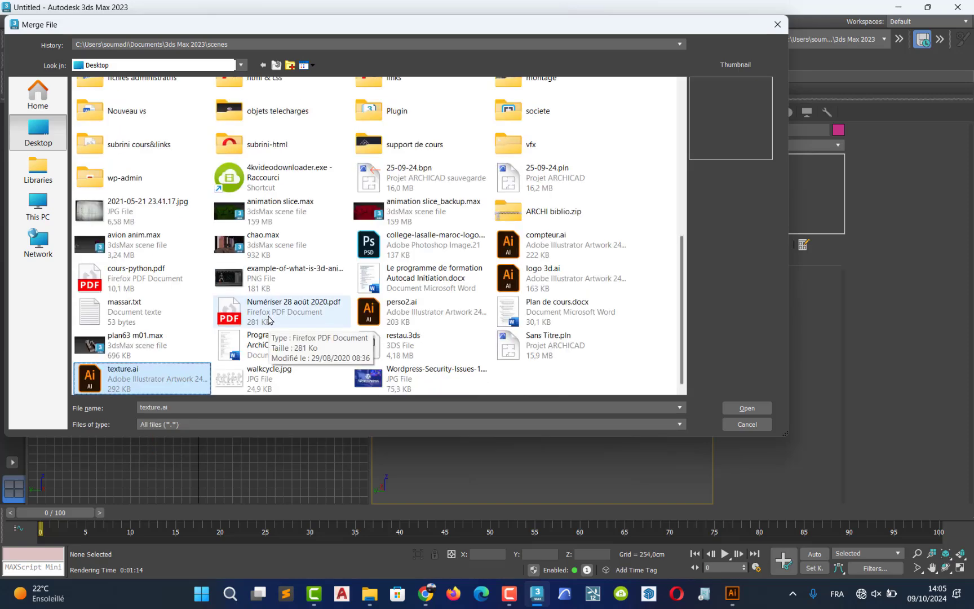
pyautogui.click(150, 386)
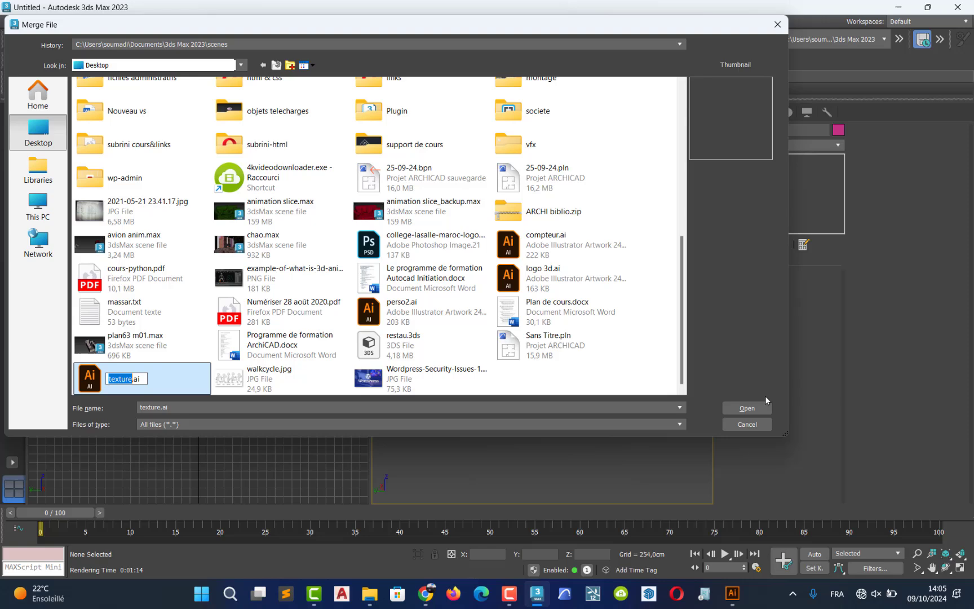
pyautogui.click(733, 408)
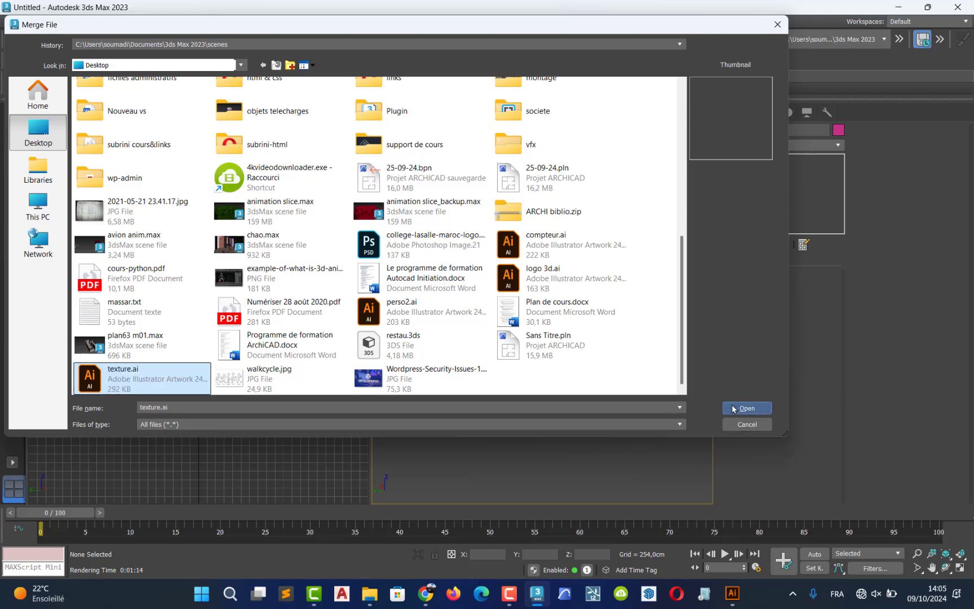
pyautogui.click(733, 408)
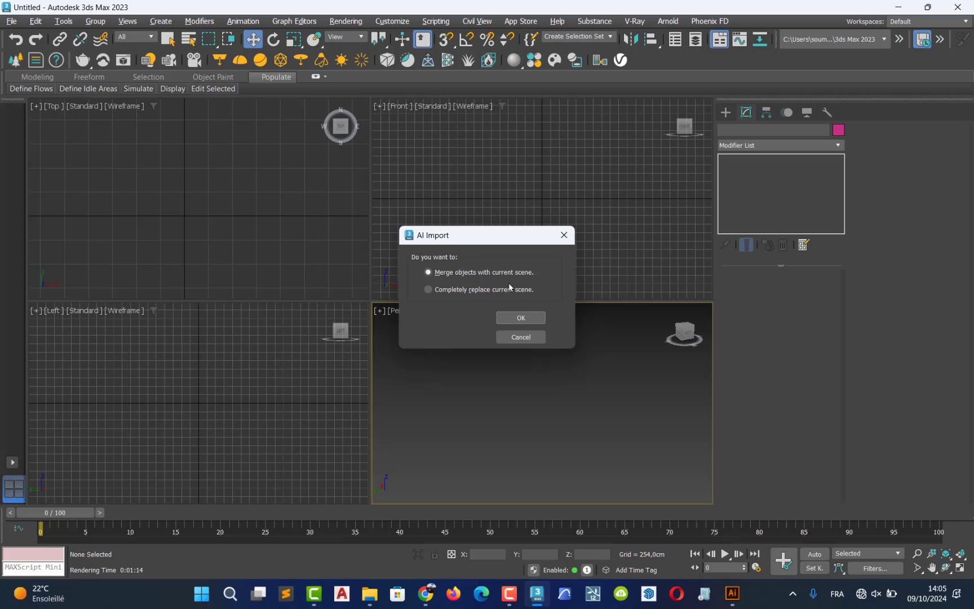
pyautogui.click(521, 318)
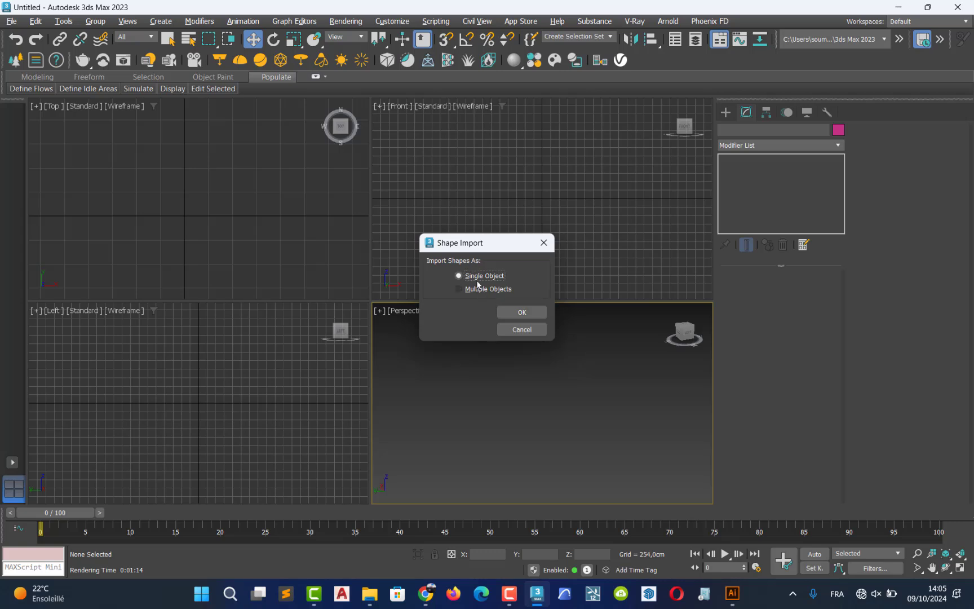
pyautogui.click(522, 313)
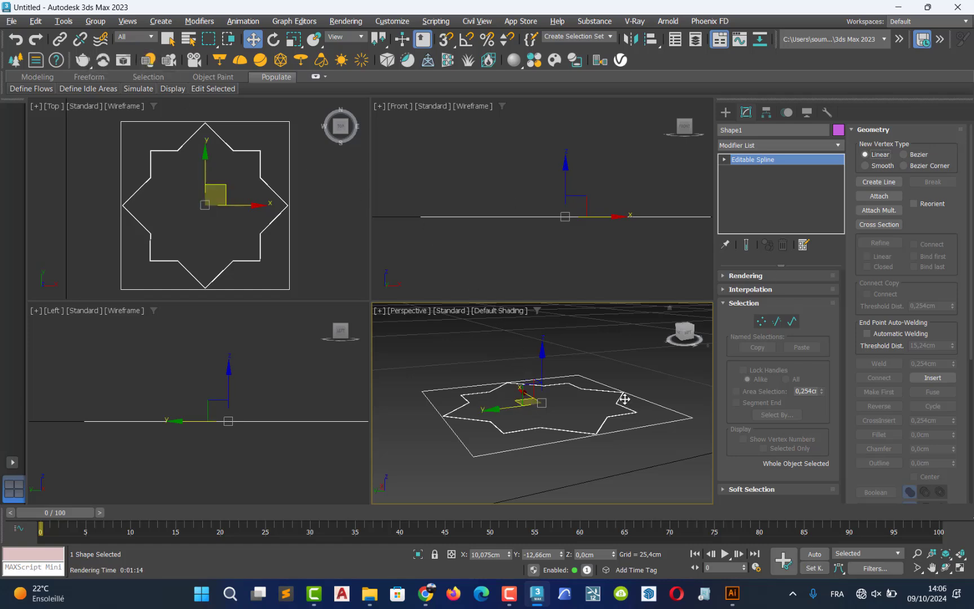
# - Center the imported shape on the world origin by setting its X and Y positions to 0 cm
pyautogui.click(440, 363)
pyautogui.click(528, 442)
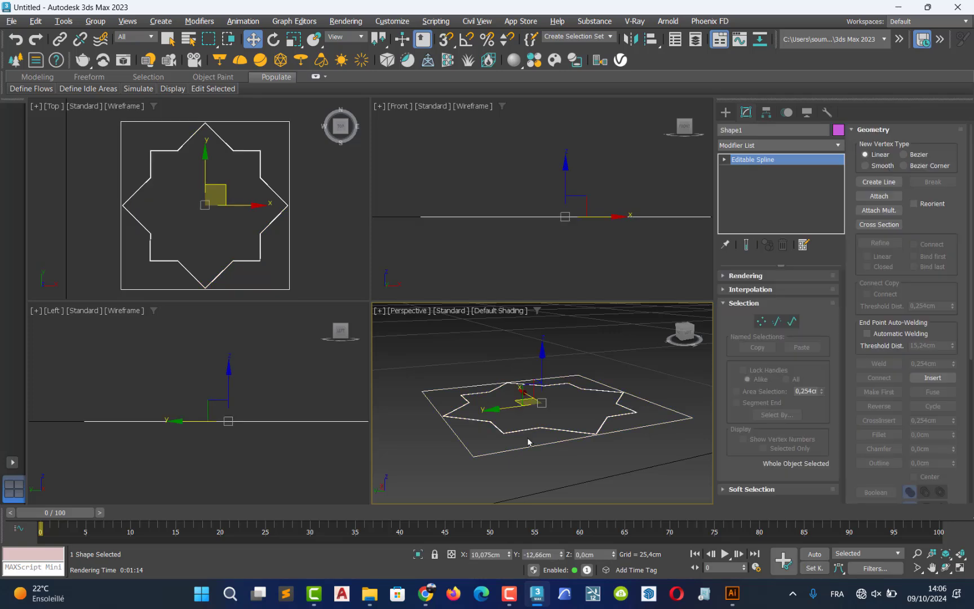
pyautogui.rightClick(509, 556)
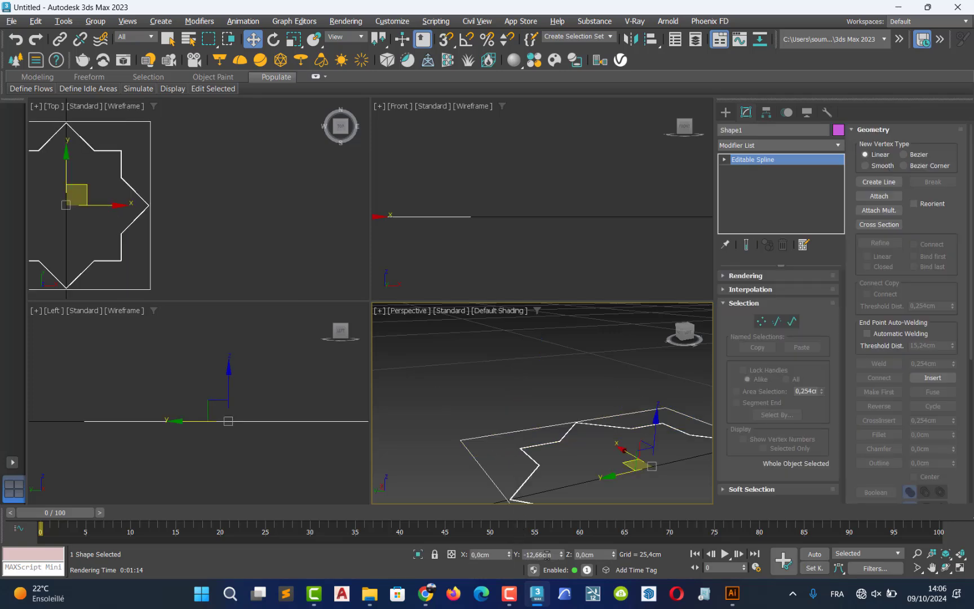
pyautogui.rightClick(561, 556)
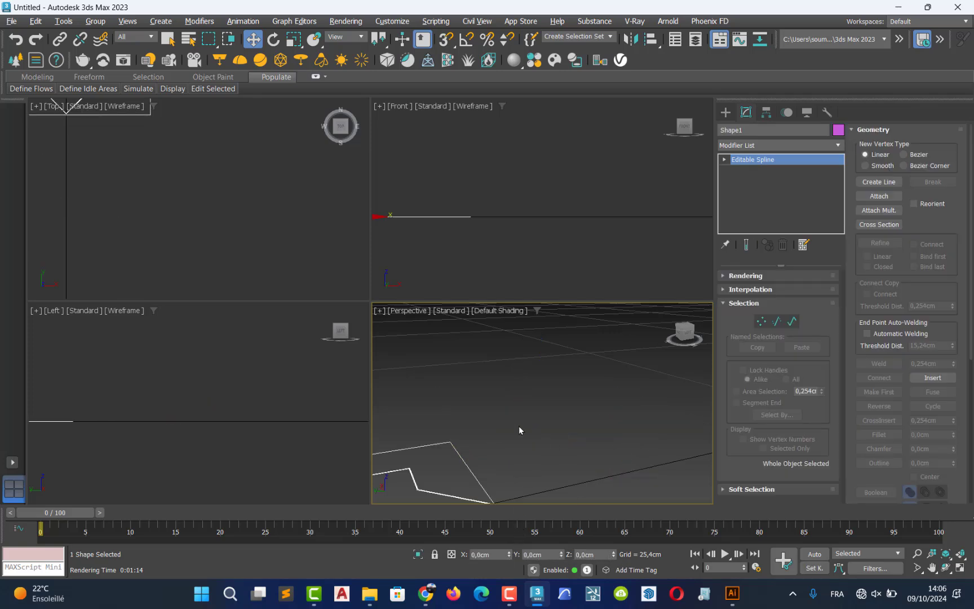
# - Delete the square spline surrounding the star at Spline sub-object level and return to whole-object level
pyautogui.scroll(-8, 573, 368)
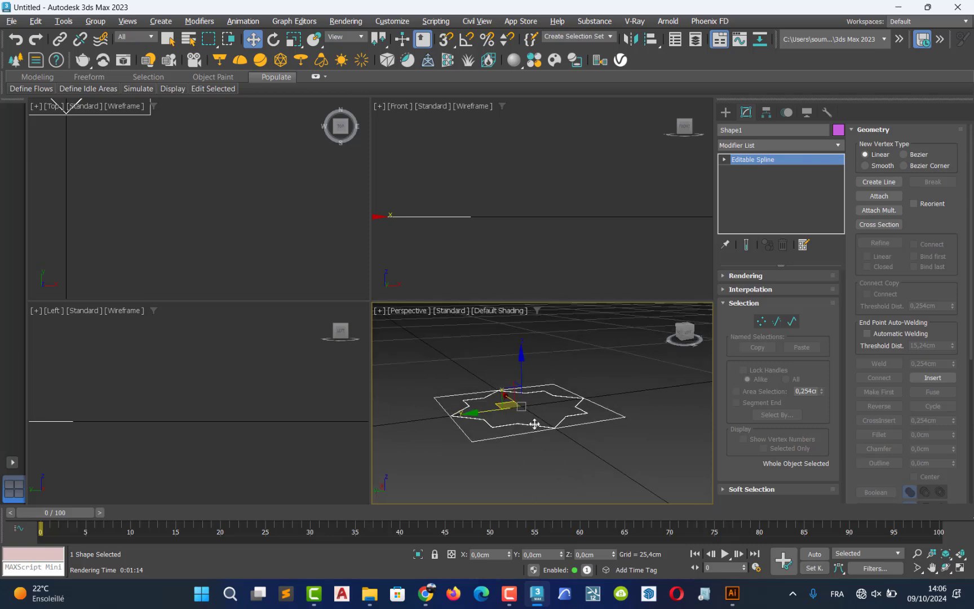
pyautogui.hotkey('alt', 'w')
pyautogui.scroll(6, 401, 322)
pyautogui.keyDown('alt'); pyautogui.moveTo(381, 389); pyautogui.dragTo(373, 388, button='middle'); pyautogui.keyUp('alt')
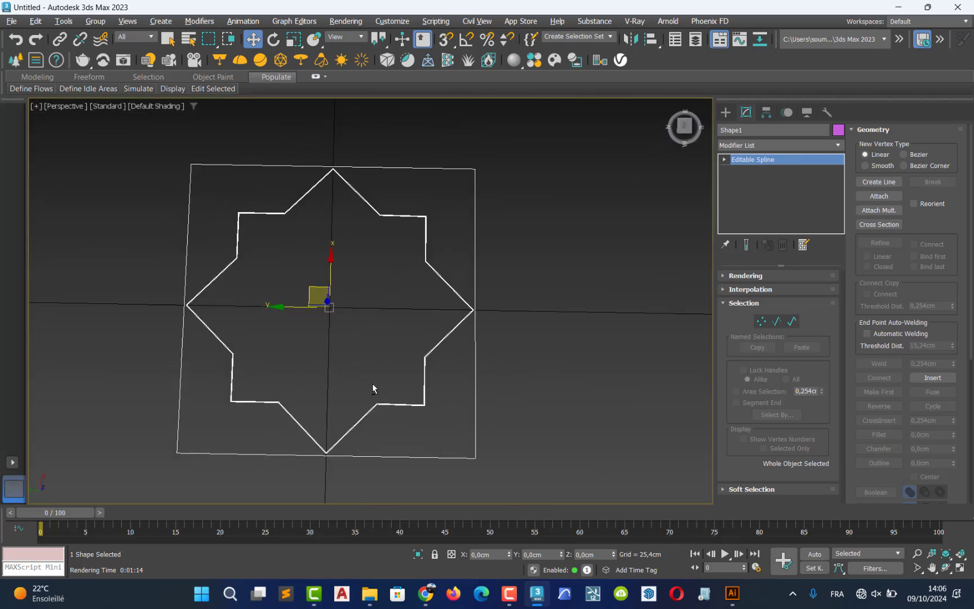
pyautogui.click(488, 398)
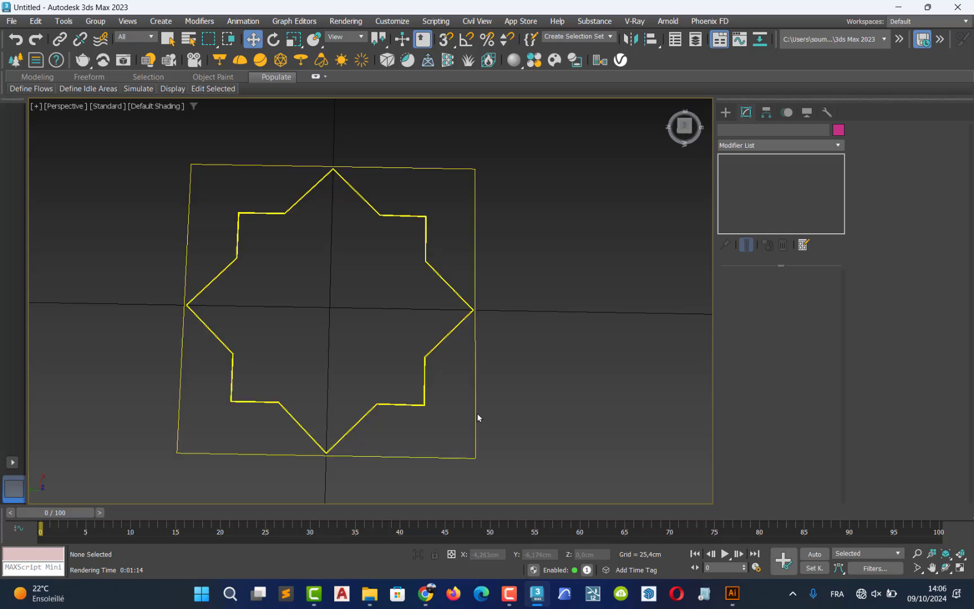
pyautogui.click(476, 413)
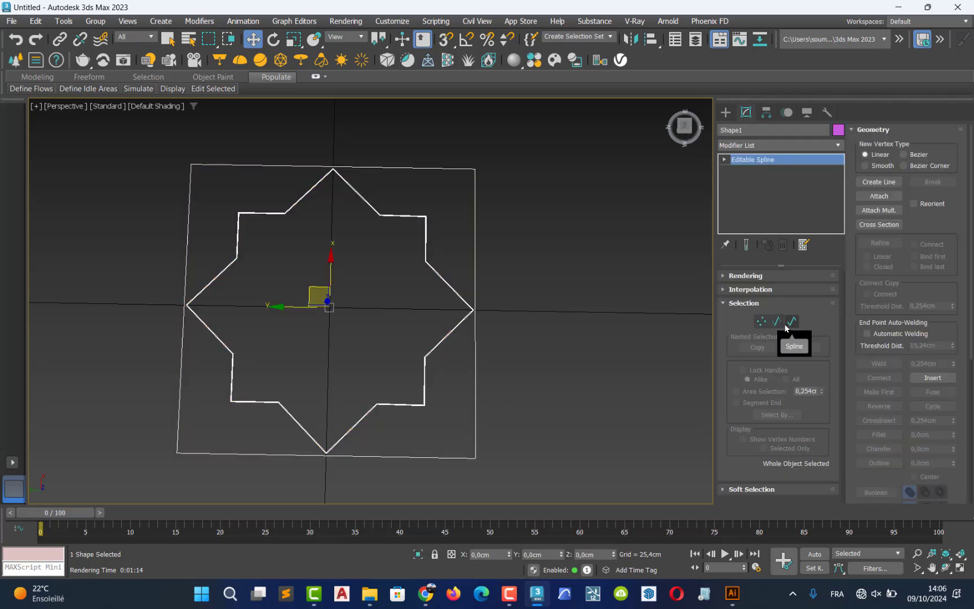
pyautogui.click(791, 321)
pyautogui.click(475, 415)
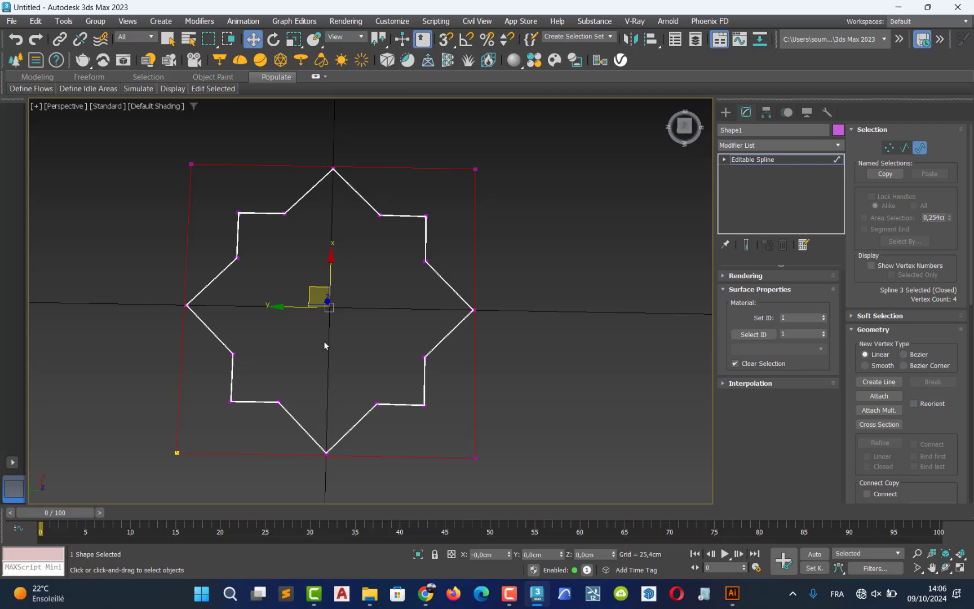
pyautogui.press('Delete')
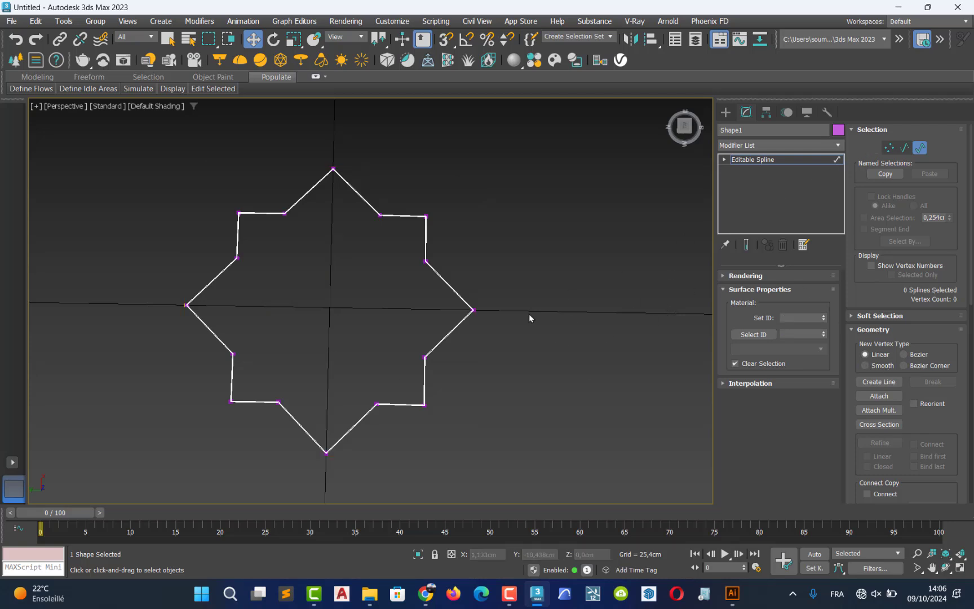
pyautogui.click(436, 345)
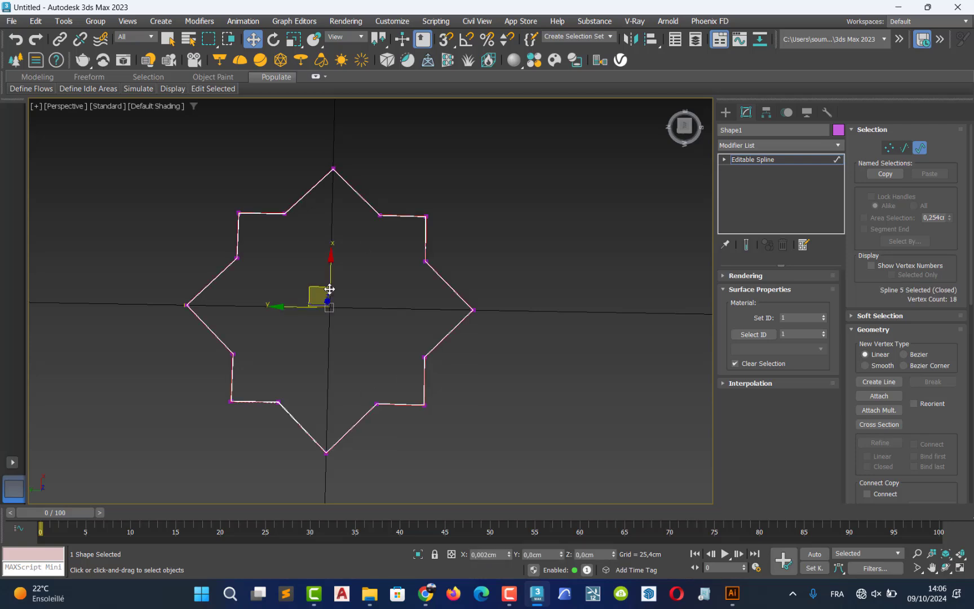
pyautogui.click(925, 150)
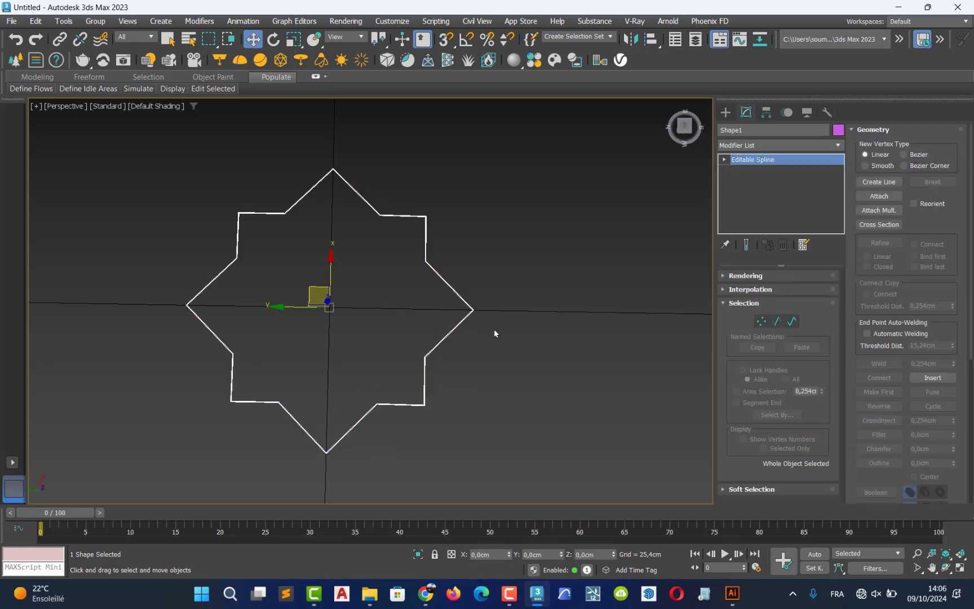
# - Apply an Extrude modifier to the star shape with an amount of 1 cm
pyautogui.keyDown('alt'); pyautogui.moveTo(347, 355); pyautogui.dragTo(395, 285, button='middle'); pyautogui.keyUp('alt')
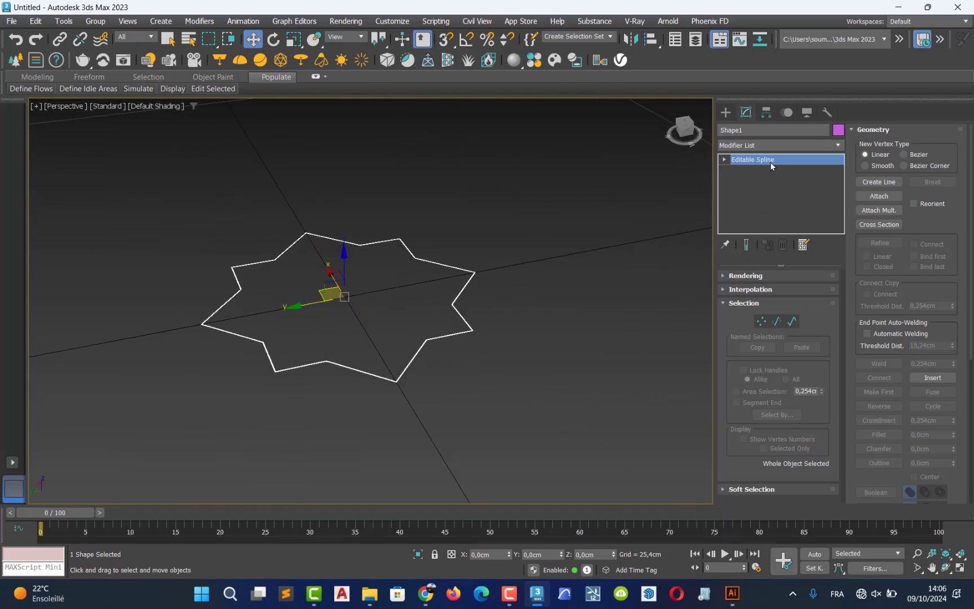
pyautogui.click(840, 147)
pyautogui.write('ex')
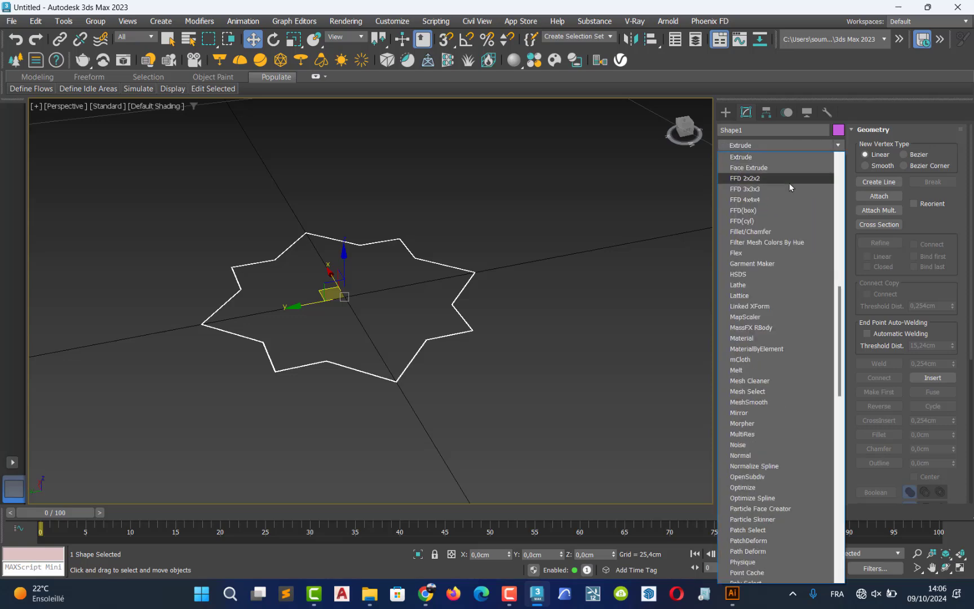
pyautogui.click(756, 157)
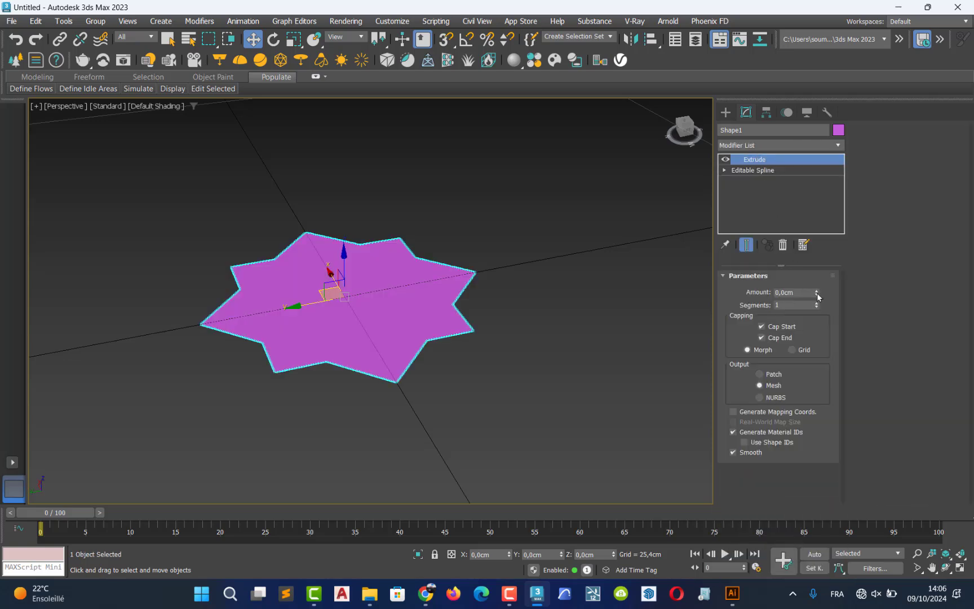
pyautogui.moveTo(817, 292)
pyautogui.mouseDown()
pyautogui.moveTo(817, 327)
pyautogui.moveTo(817, 296)
pyautogui.mouseUp()
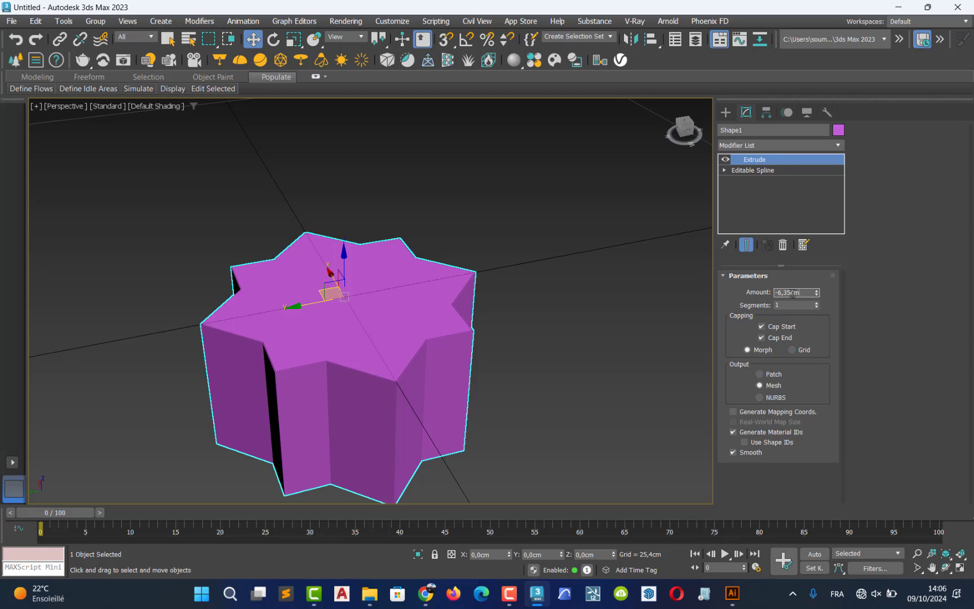
pyautogui.write('1')
pyautogui.press('Return')
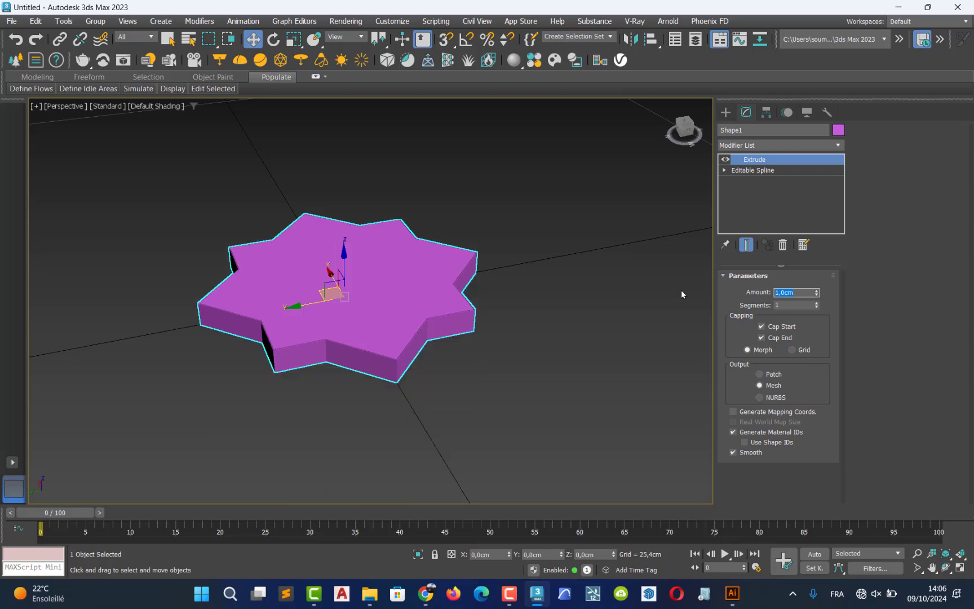
pyautogui.click(517, 427)
pyautogui.click(374, 296)
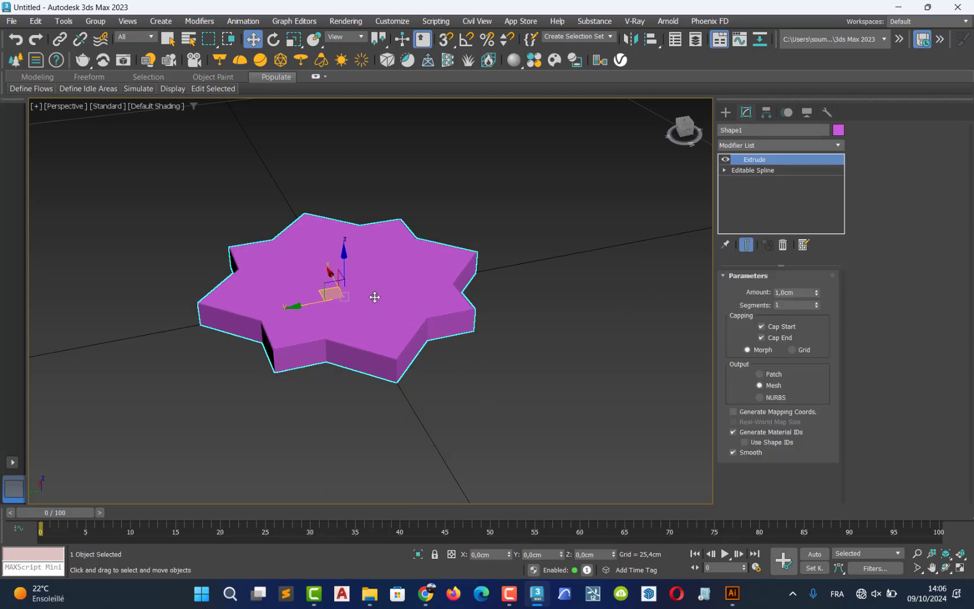
# - Start an Array of the extruded star and turn on its live preview
pyautogui.moveTo(374, 296); pyautogui.dragTo(370, 398, button='middle')
pyautogui.scroll(-3, 384, 306)
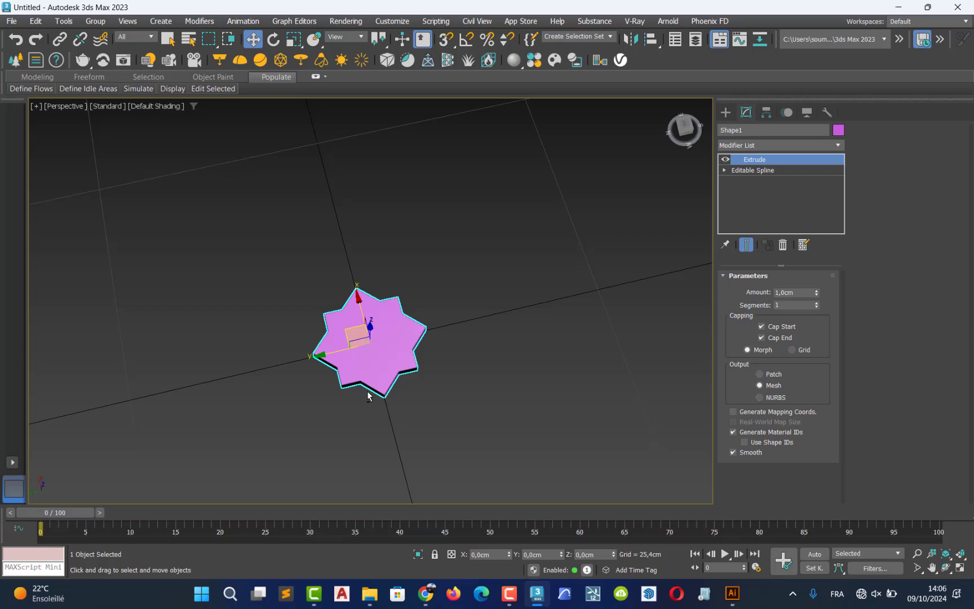
pyautogui.click(456, 388)
pyautogui.click(385, 352)
pyautogui.click(36, 22)
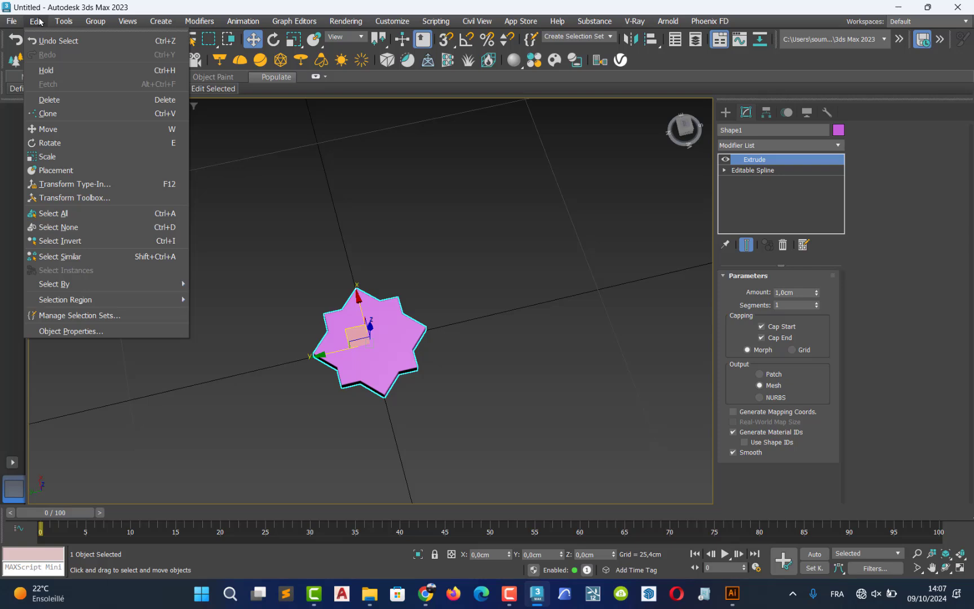
pyautogui.click(63, 21)
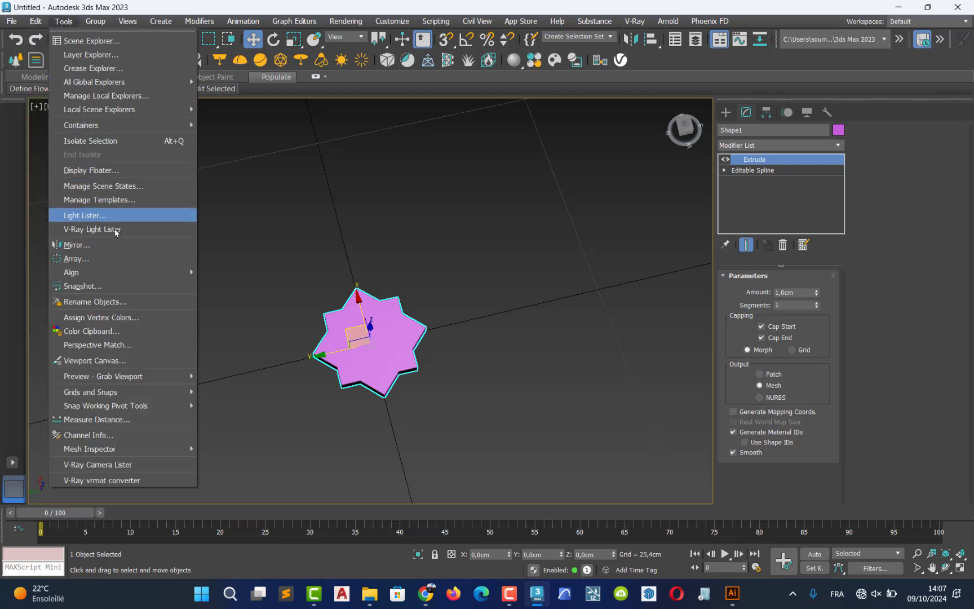
pyautogui.click(128, 260)
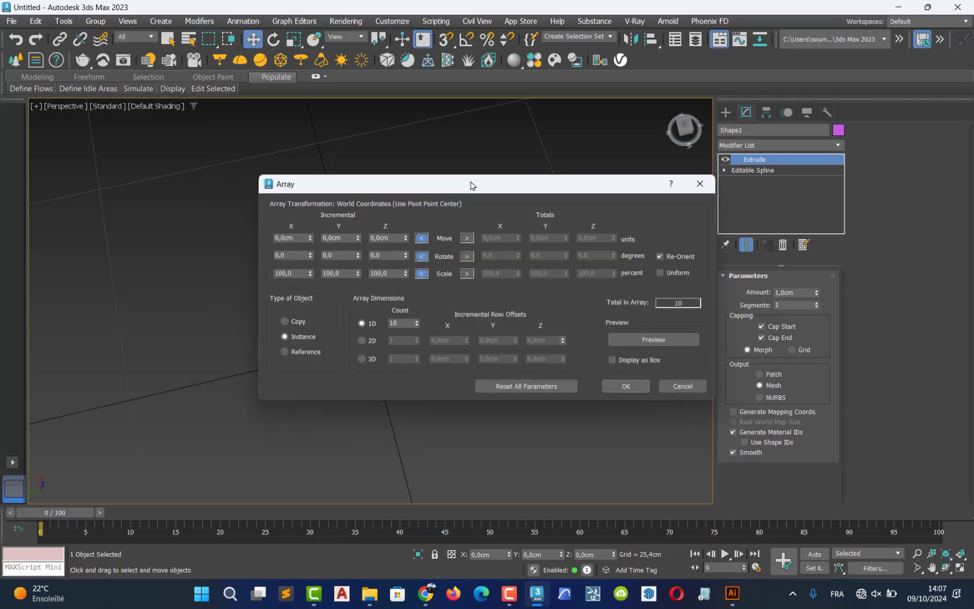
pyautogui.moveTo(472, 183); pyautogui.dragTo(451, 48)
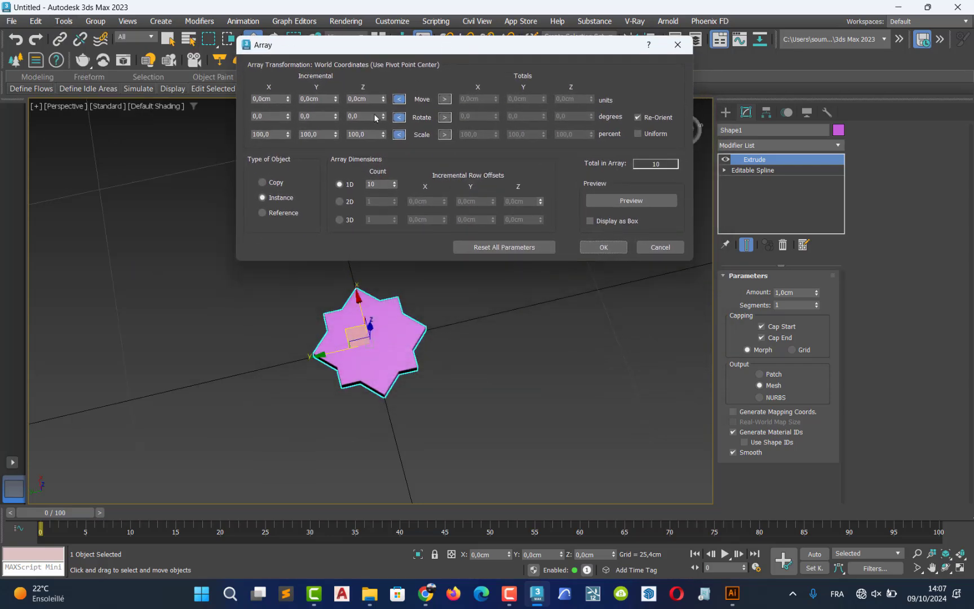
pyautogui.click(607, 198)
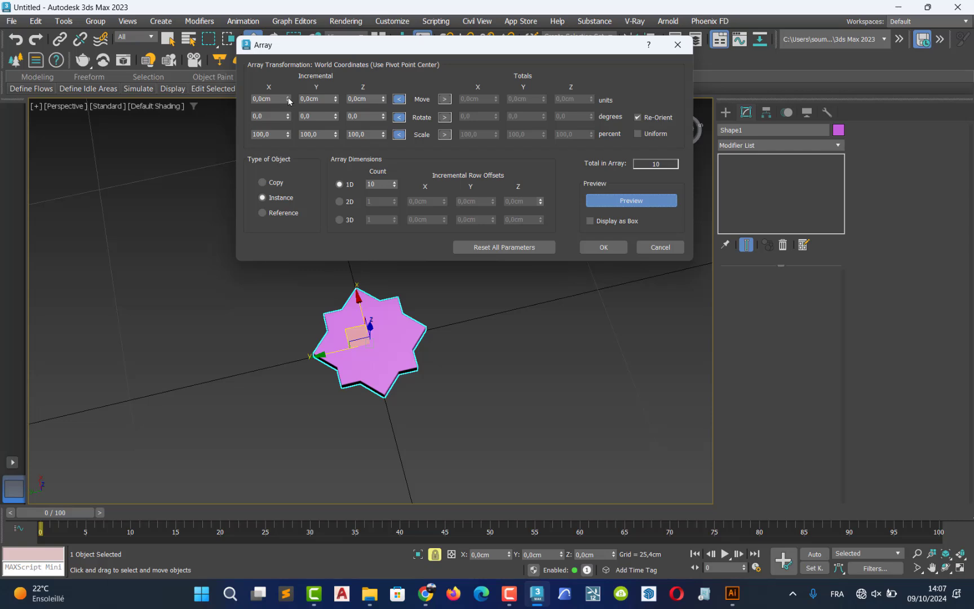
# - Set the array's incremental Y move to 12 cm so neighbouring stars touch at their tips
pyautogui.moveTo(335, 101); pyautogui.dragTo(334, 100)
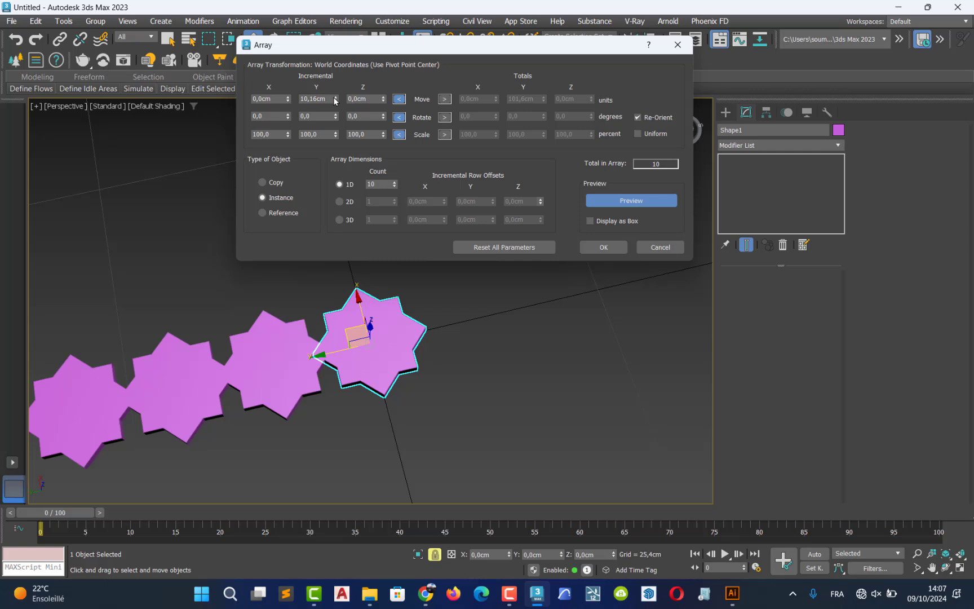
pyautogui.click(335, 100)
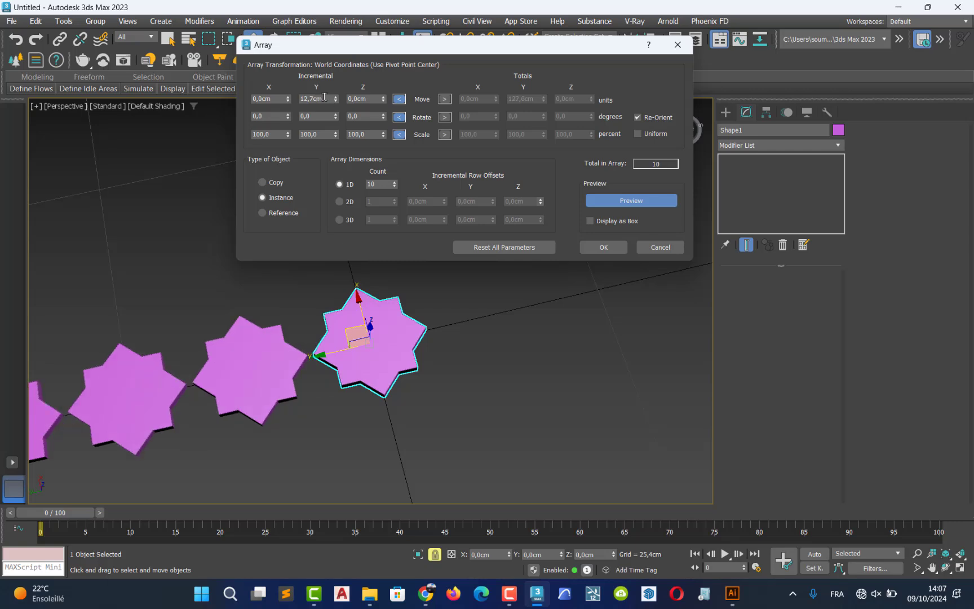
pyautogui.click(325, 98)
pyautogui.click(356, 99)
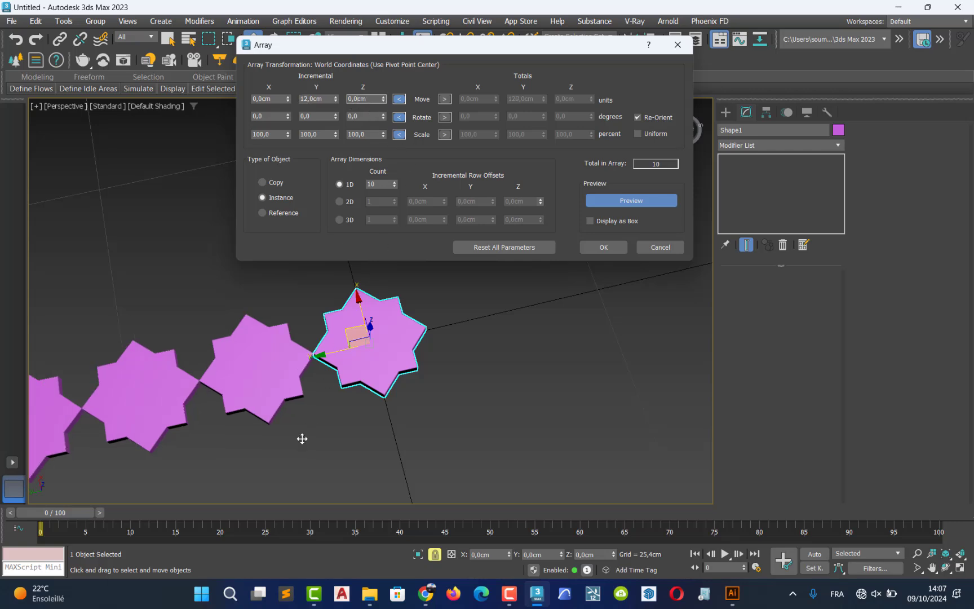
# - Set the 1D count of the star array to 6
pyautogui.scroll(-5, 401, 401)
pyautogui.scroll(-3, 404, 404)
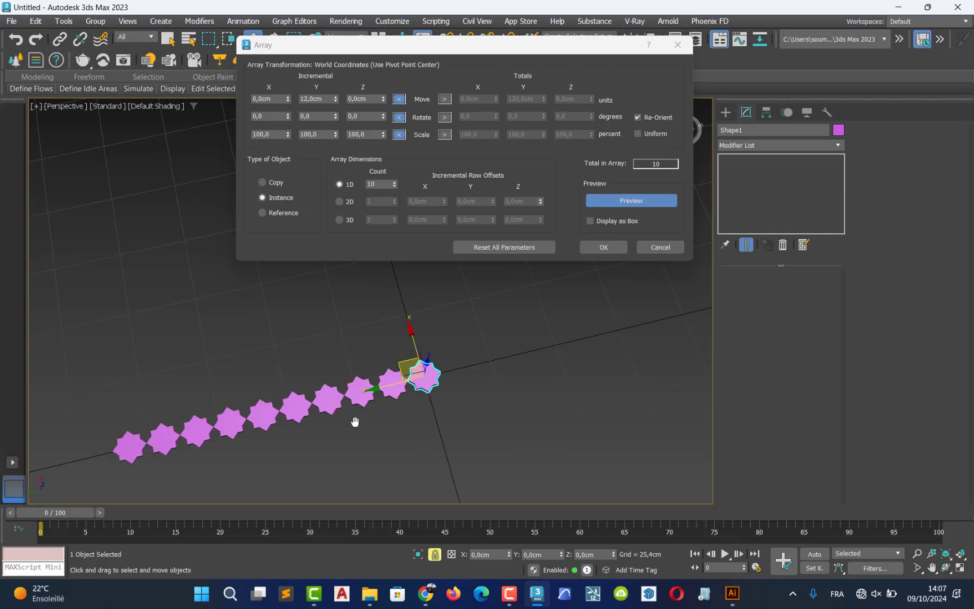
pyautogui.moveTo(357, 423); pyautogui.dragTo(434, 393, button='middle')
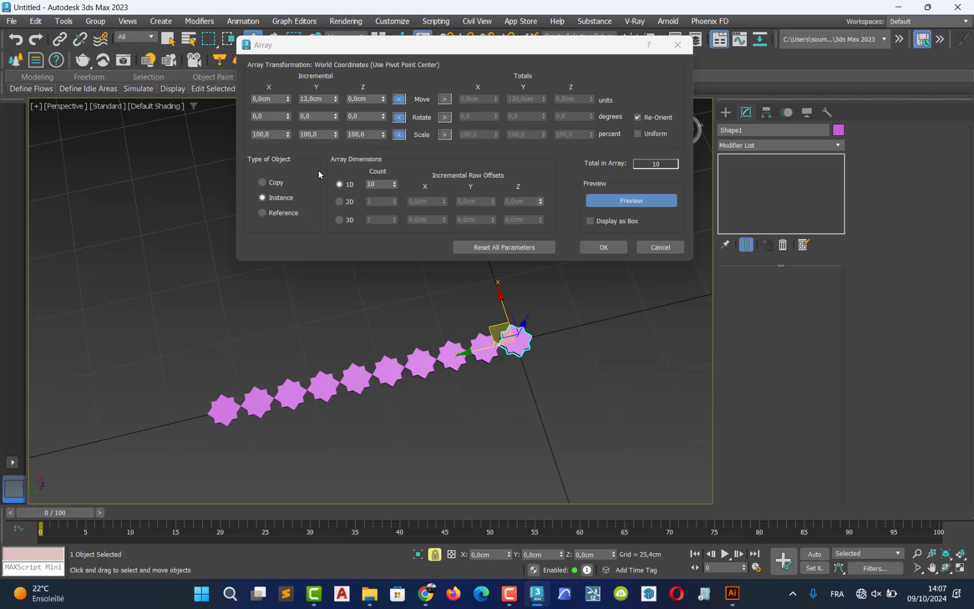
pyautogui.click(394, 186)
pyautogui.click(395, 186)
pyautogui.click(395, 186)
pyautogui.click(395, 186)
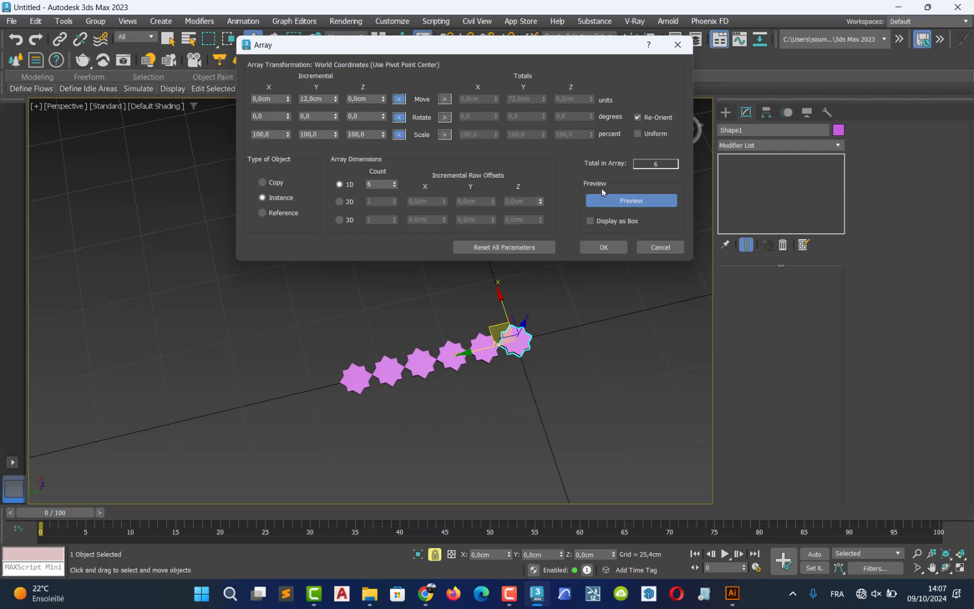
# - Accept the star row, then start a new Array on all six stars with its live preview on
pyautogui.click(603, 247)
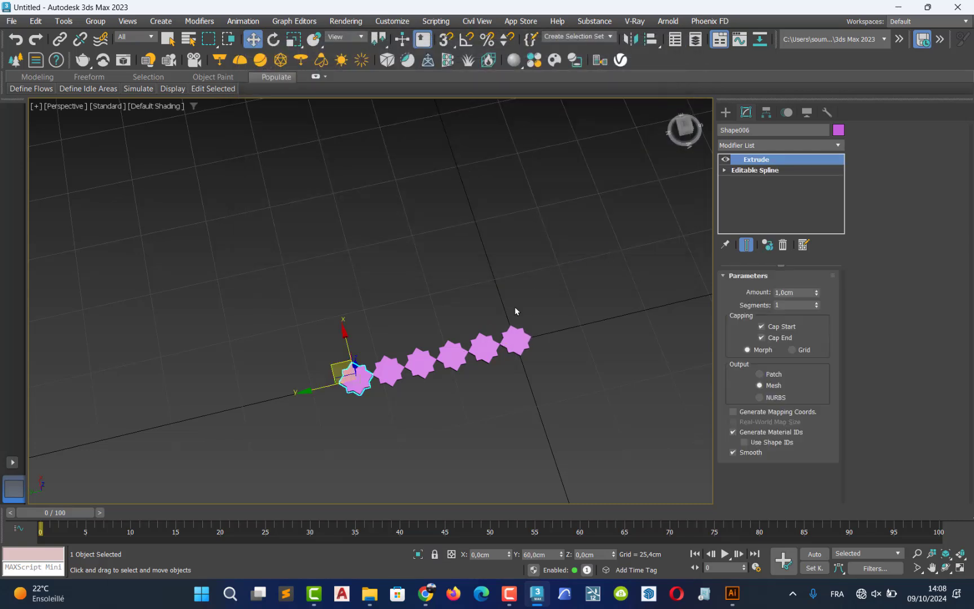
pyautogui.moveTo(459, 297); pyautogui.dragTo(450, 240, button='middle')
pyautogui.moveTo(535, 247); pyautogui.dragTo(205, 381)
pyautogui.click(65, 22)
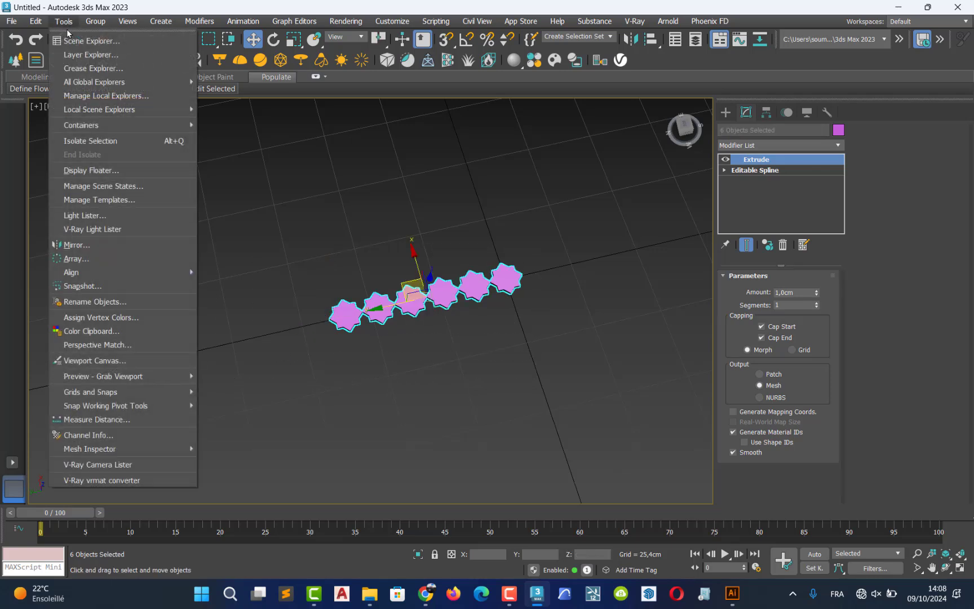
pyautogui.click(119, 264)
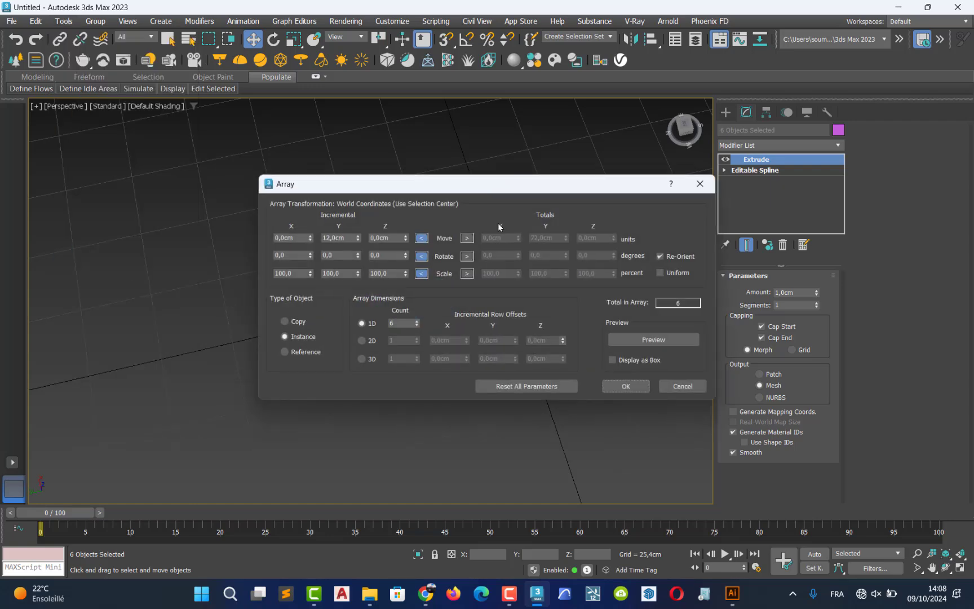
pyautogui.moveTo(498, 193); pyautogui.dragTo(534, 33)
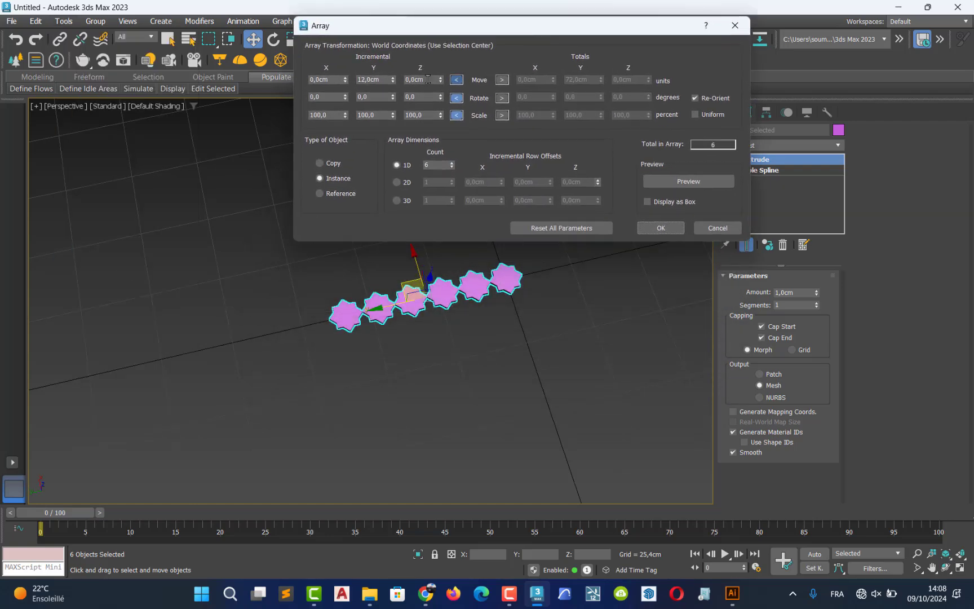
pyautogui.click(694, 182)
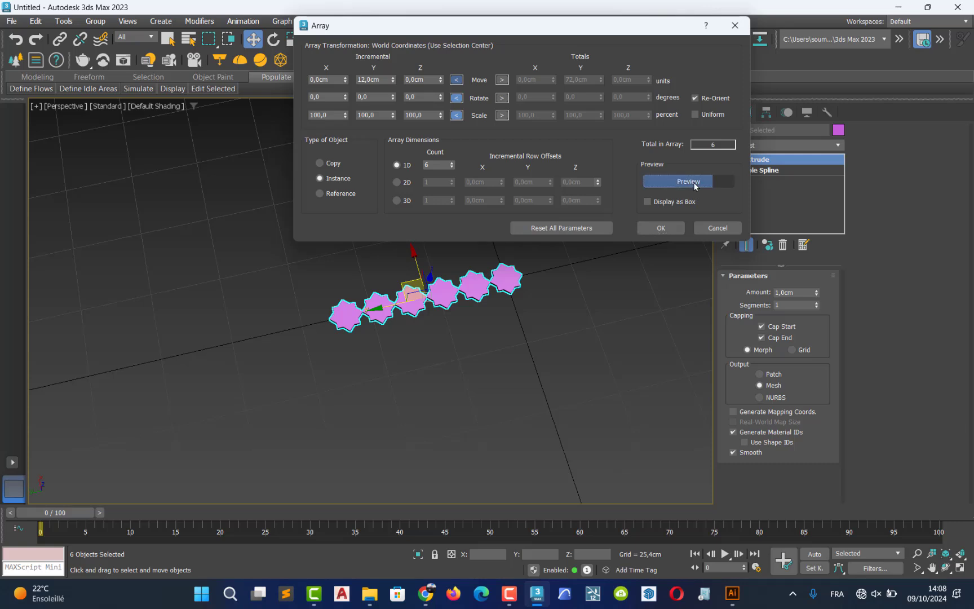
# - Set the array's incremental move to 12 cm in X and 0 cm in Y so the rows stack squarely
pyautogui.doubleClick(382, 80)
pyautogui.press('BackSpace')
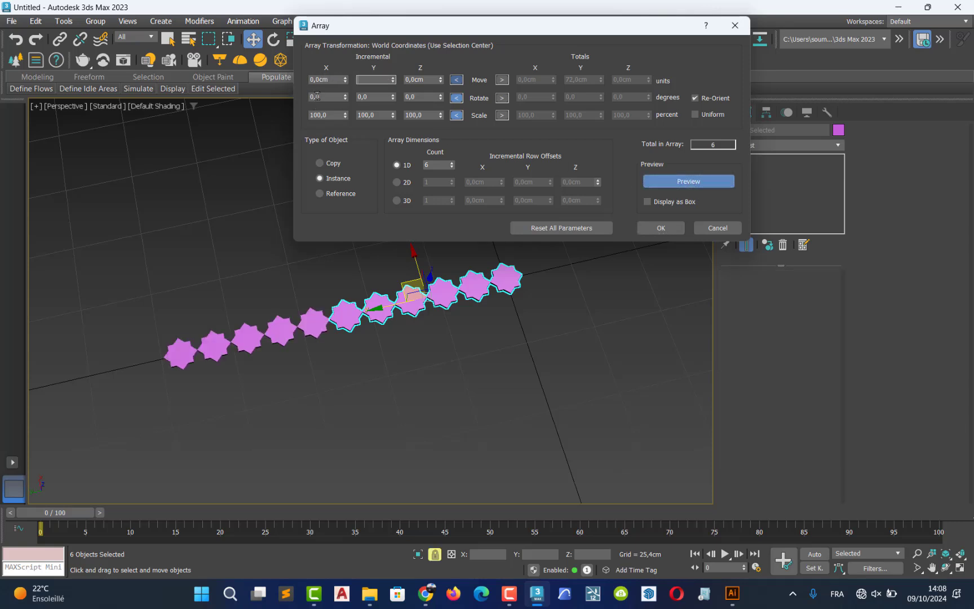
pyautogui.moveTo(427, 248); pyautogui.dragTo(425, 288, button='middle')
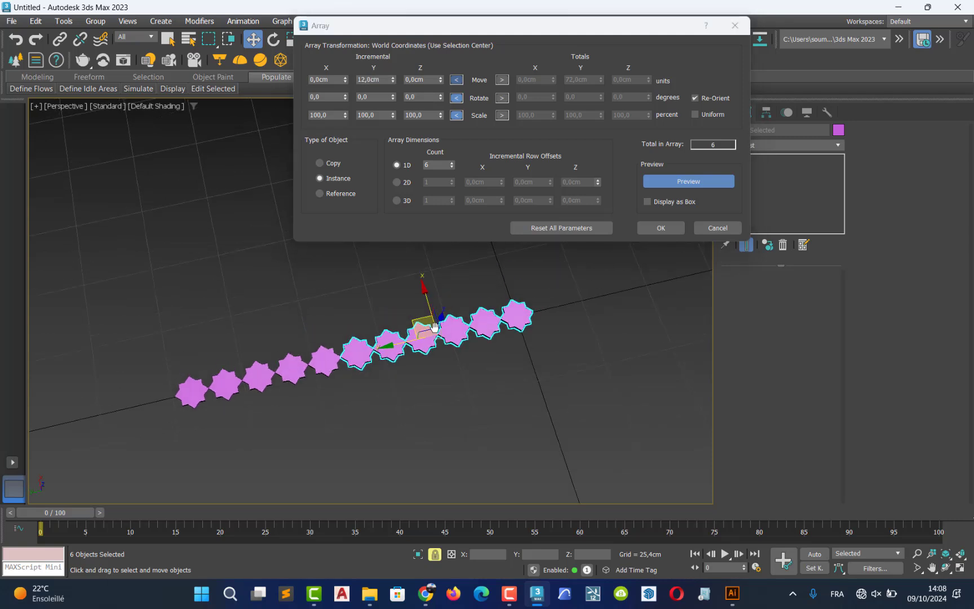
pyautogui.doubleClick(334, 79)
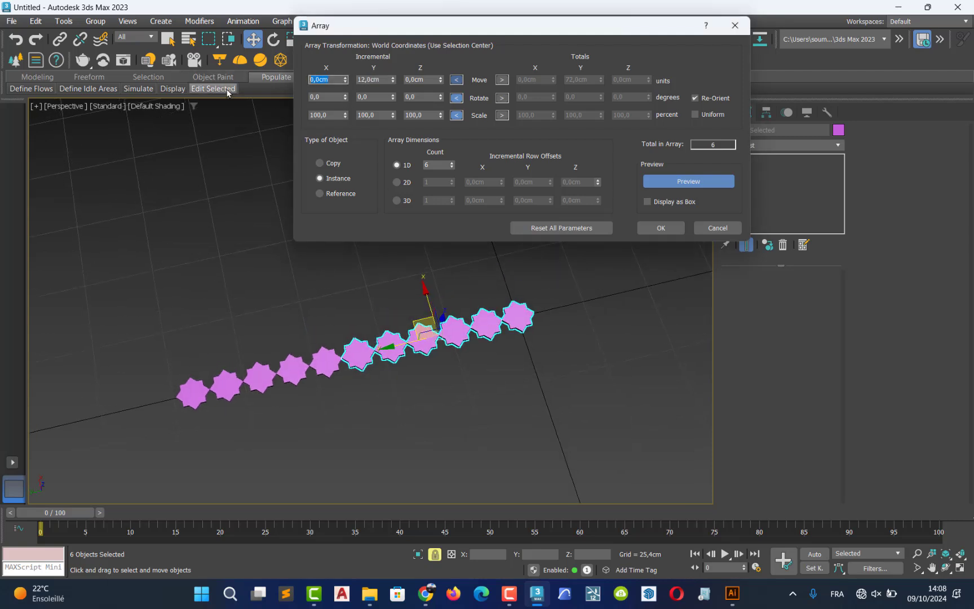
pyautogui.write('12')
pyautogui.click(664, 181)
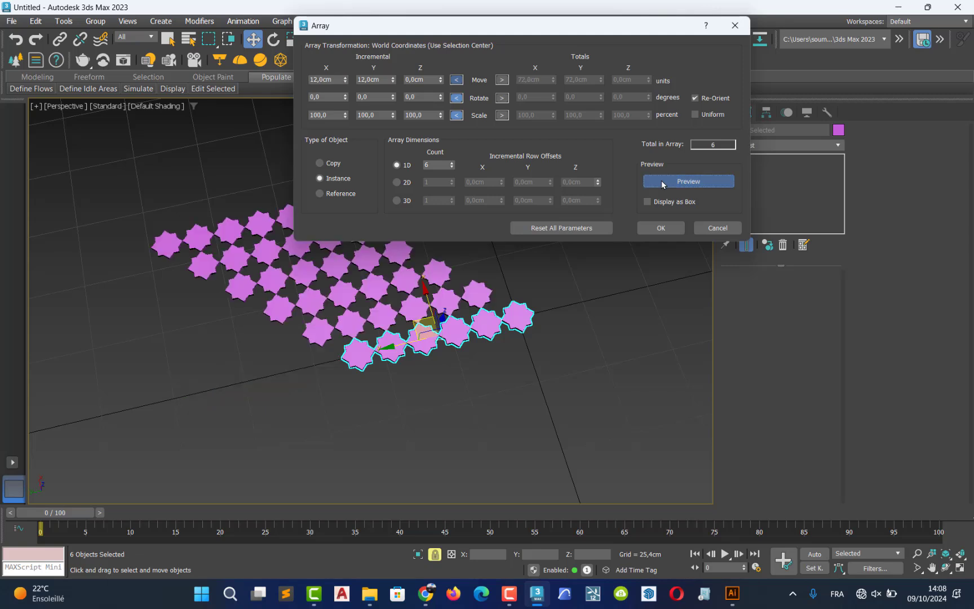
pyautogui.click(393, 80)
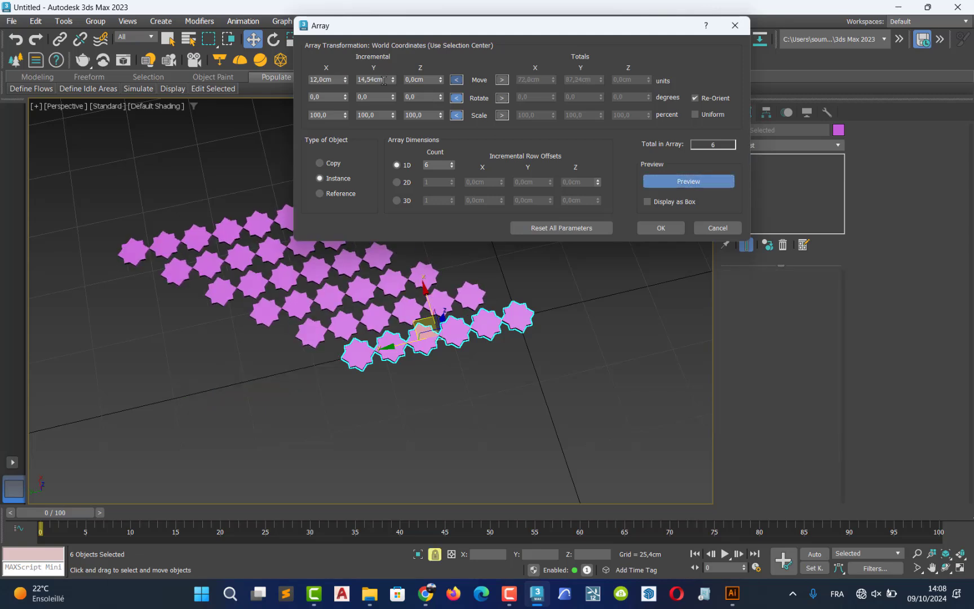
pyautogui.rightClick(395, 81)
pyautogui.moveTo(437, 353); pyautogui.dragTo(469, 475, button='middle')
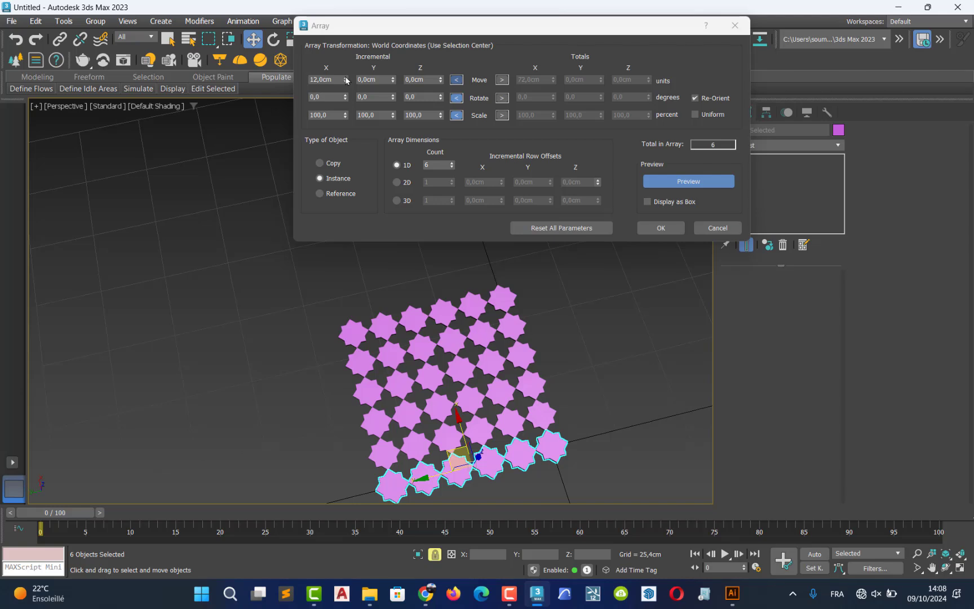
# - Raise the 1D count of the row array to 10 and create the copies
pyautogui.click(452, 163)
pyautogui.click(452, 163)
pyautogui.click(452, 163)
pyautogui.click(452, 163)
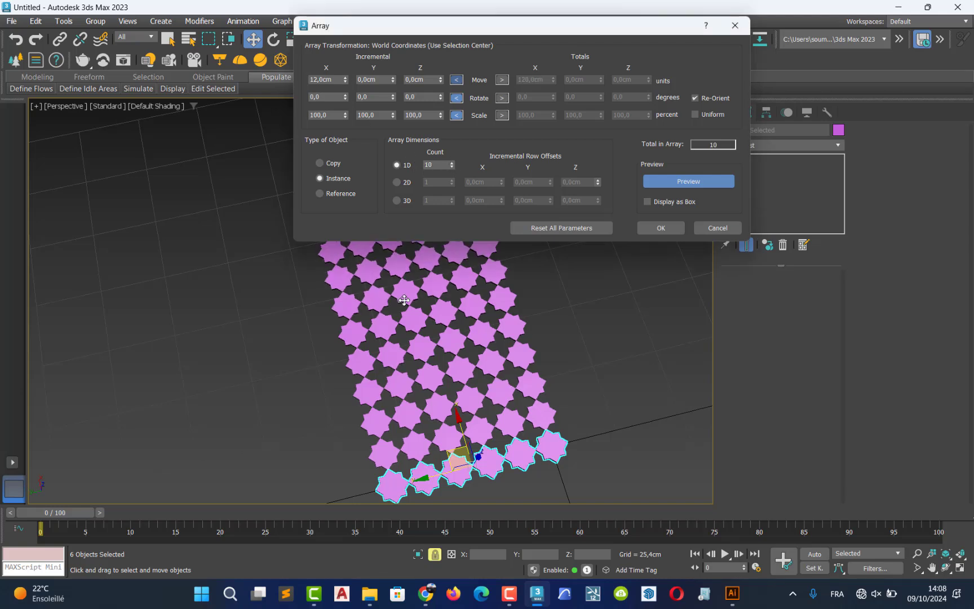
pyautogui.moveTo(402, 318); pyautogui.dragTo(371, 372, button='middle')
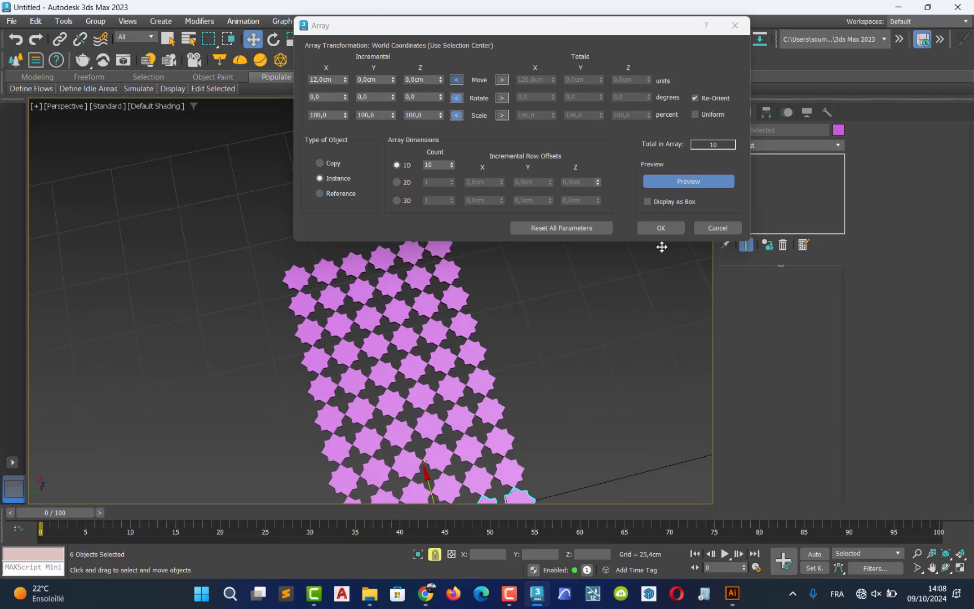
pyautogui.click(662, 228)
# - Combine all the arrayed stars into a single group with the default name and select that group
pyautogui.scroll(-3, 540, 327)
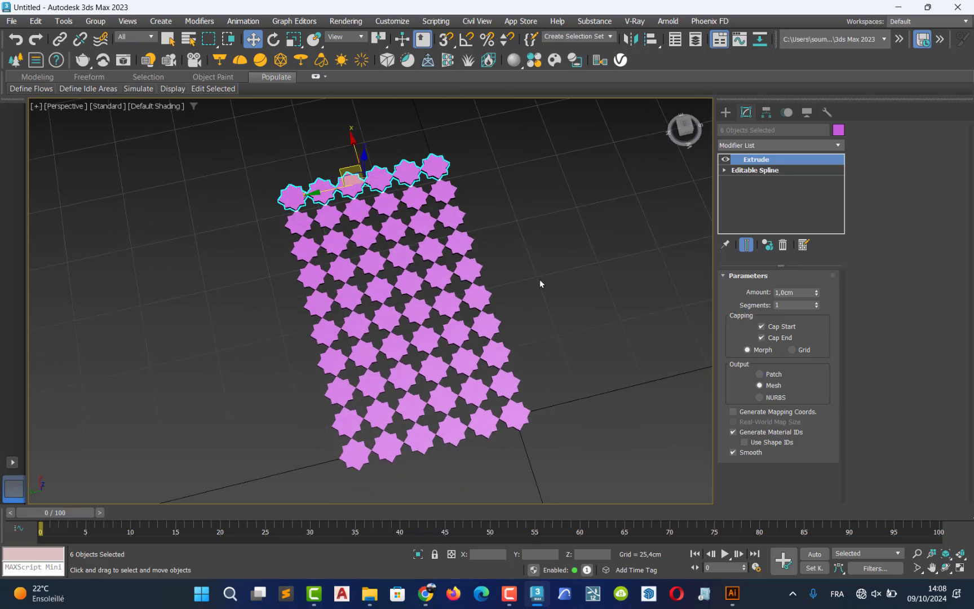
pyautogui.scroll(-3, 540, 237)
pyautogui.moveTo(376, 431); pyautogui.dragTo(63, 370)
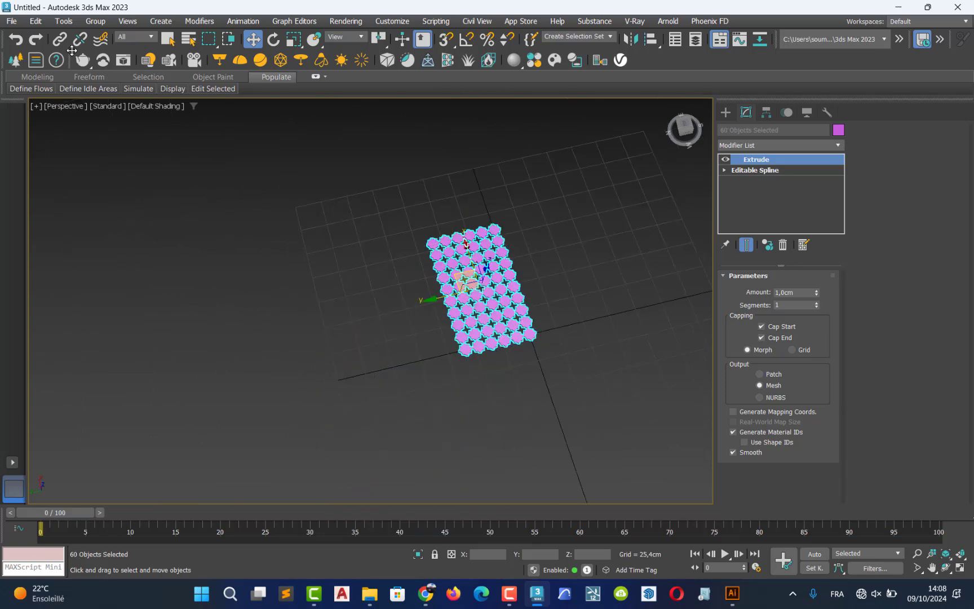
pyautogui.click(95, 21)
pyautogui.click(106, 41)
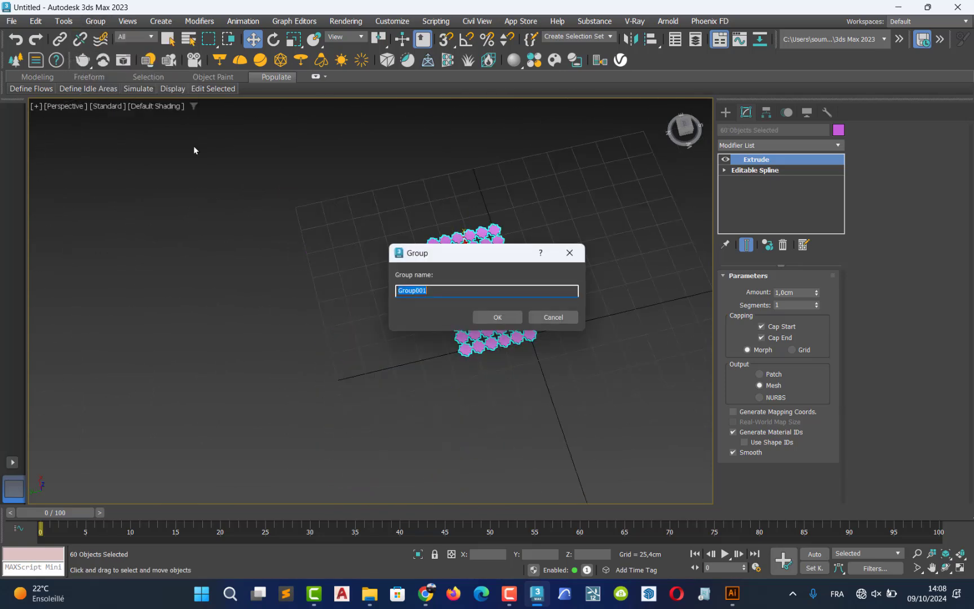
pyautogui.click(498, 317)
pyautogui.click(530, 368)
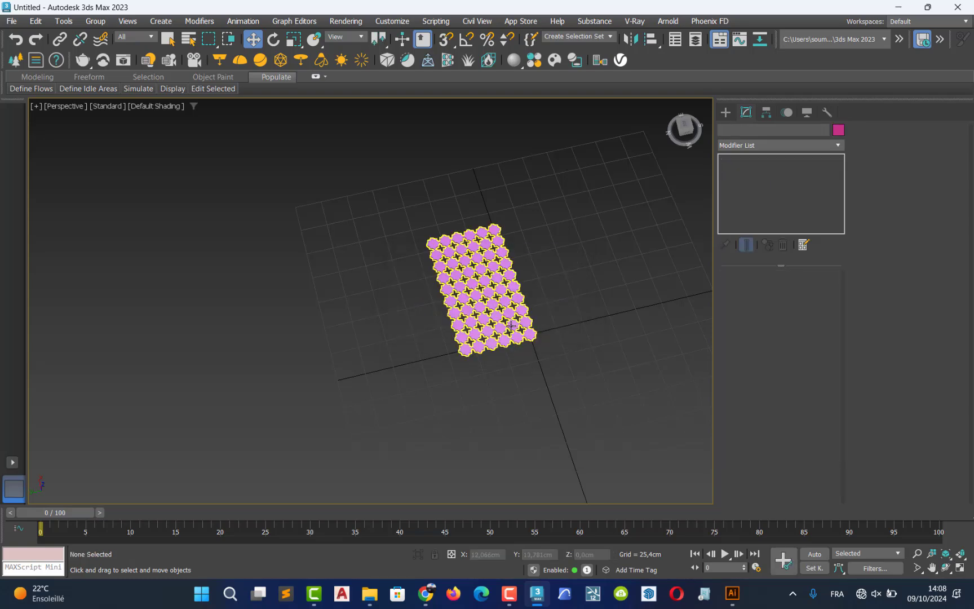
pyautogui.click(511, 326)
# - Add the Laminate_A01_120cm material from the V-Ray library's Wood & Laminate category to the Material Editor
pyautogui.scroll(6, 511, 326)
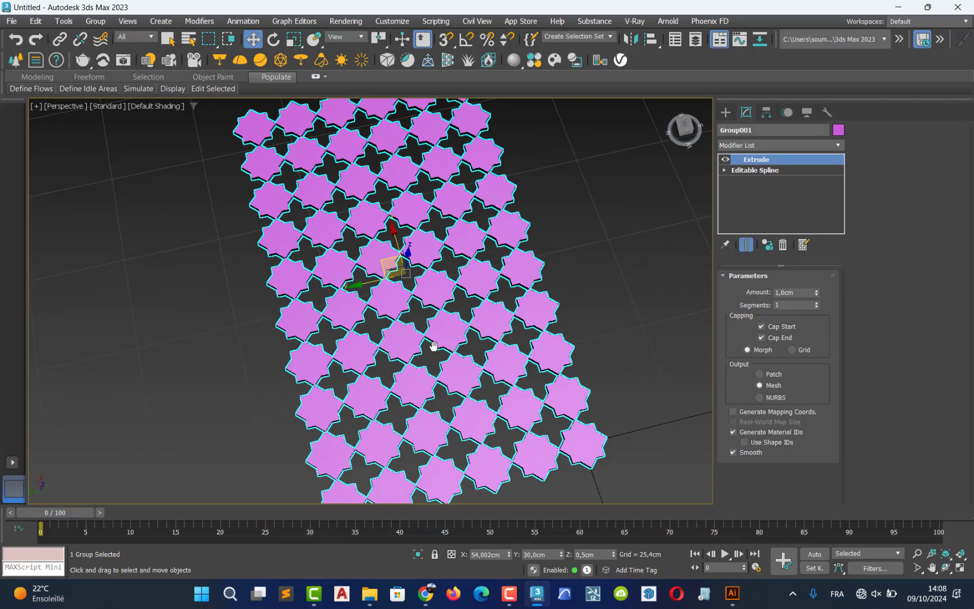
pyautogui.scroll(-3, 446, 344)
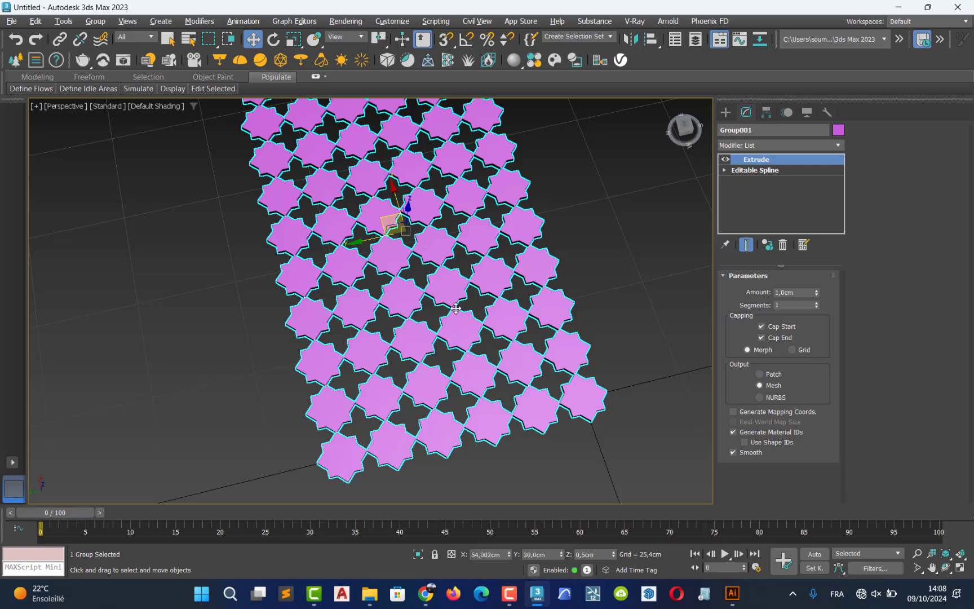
pyautogui.keyDown('alt'); pyautogui.moveTo(457, 322); pyautogui.dragTo(438, 294, button='middle'); pyautogui.keyUp('alt')
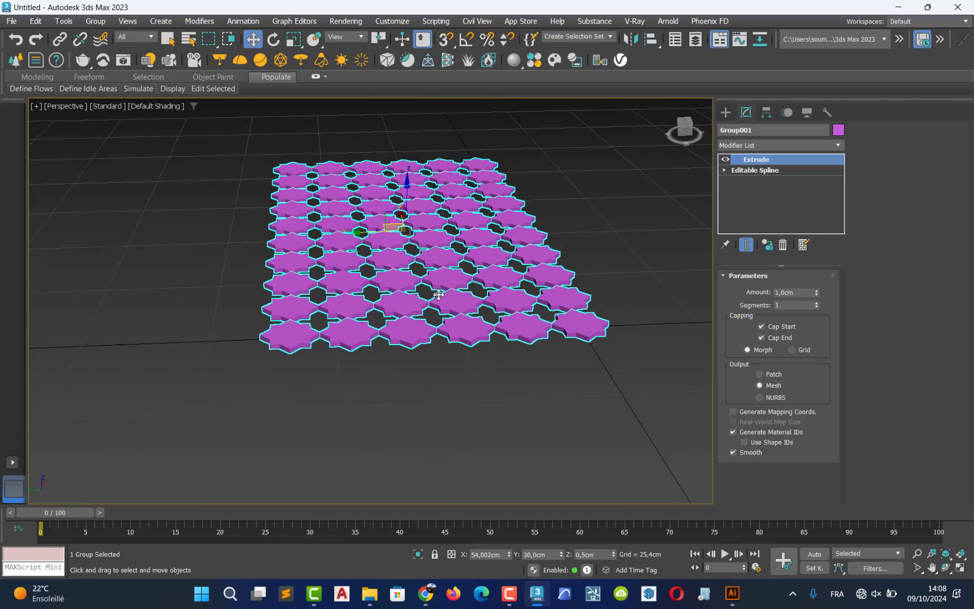
pyautogui.press('m')
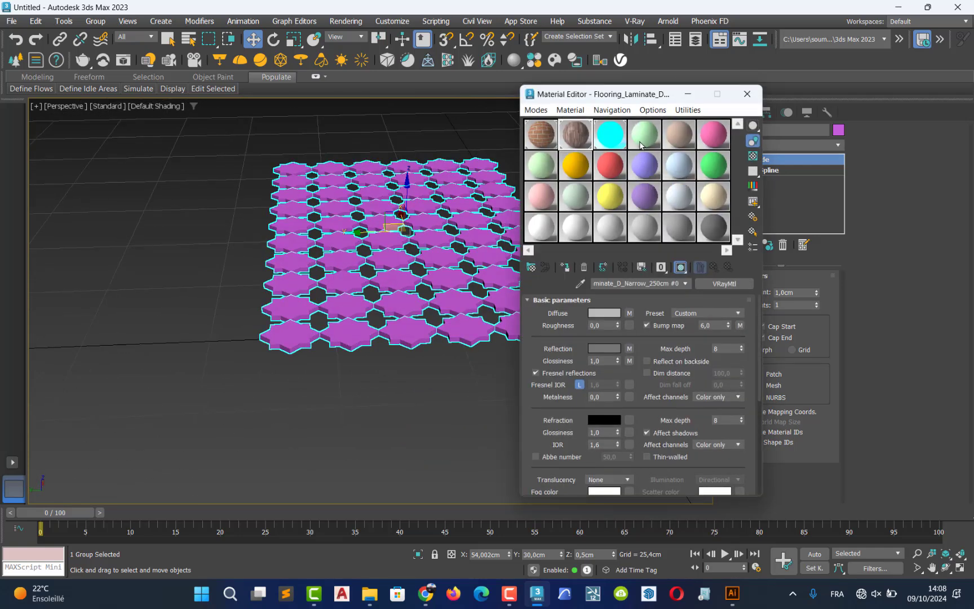
pyautogui.click(534, 59)
pyautogui.scroll(-10, 303, 370)
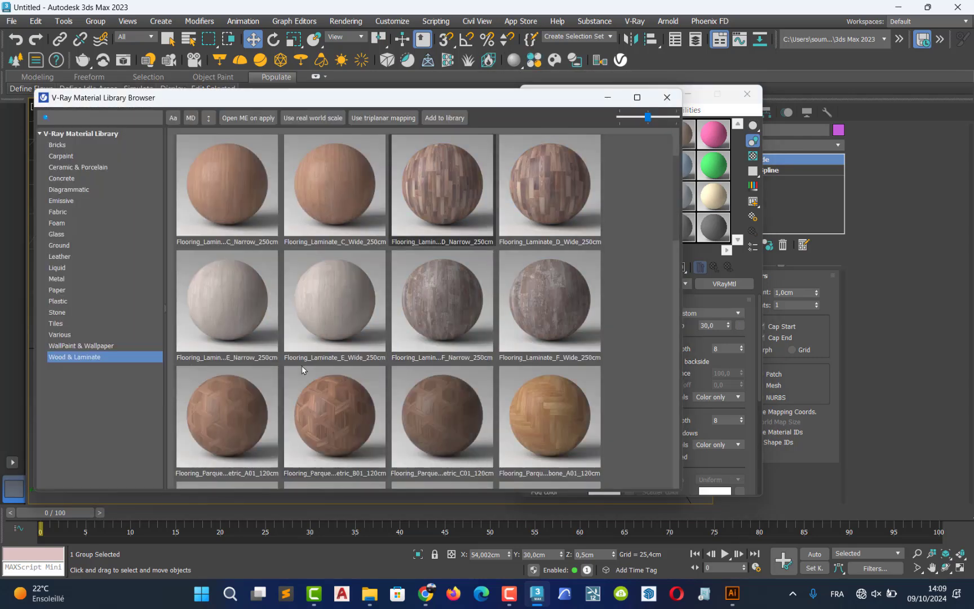
pyautogui.scroll(-1, 303, 370)
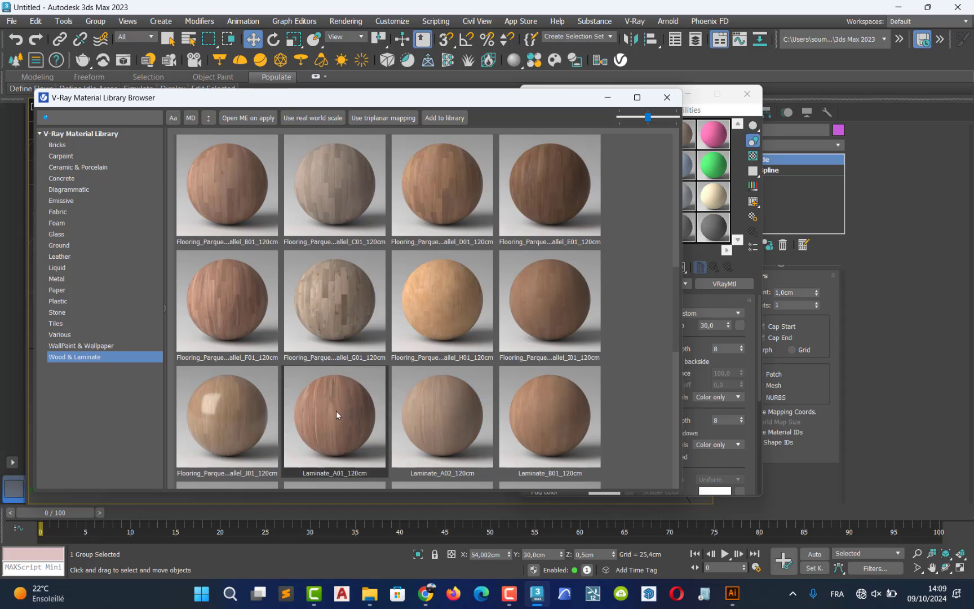
pyautogui.moveTo(338, 412)
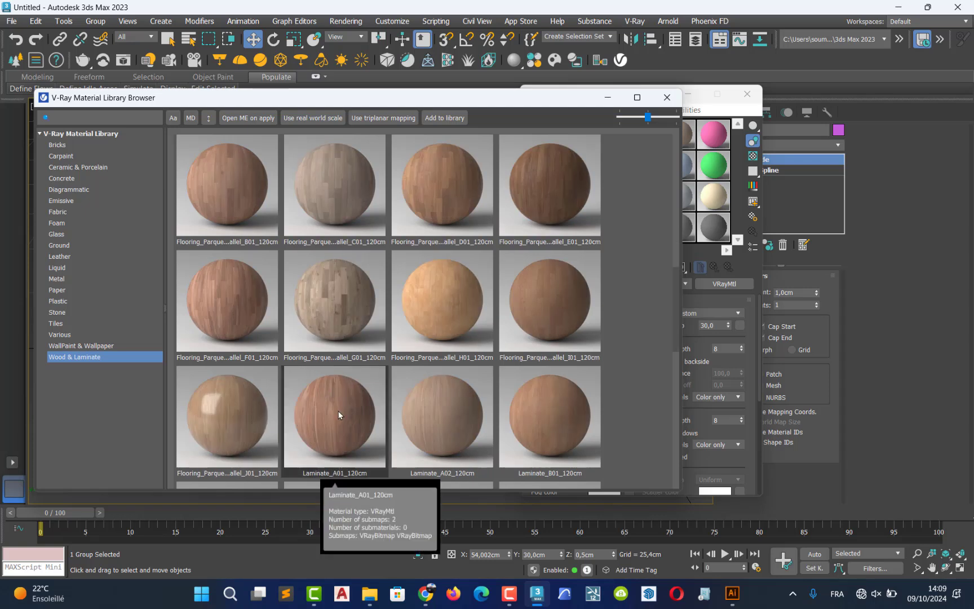
pyautogui.rightClick(338, 412)
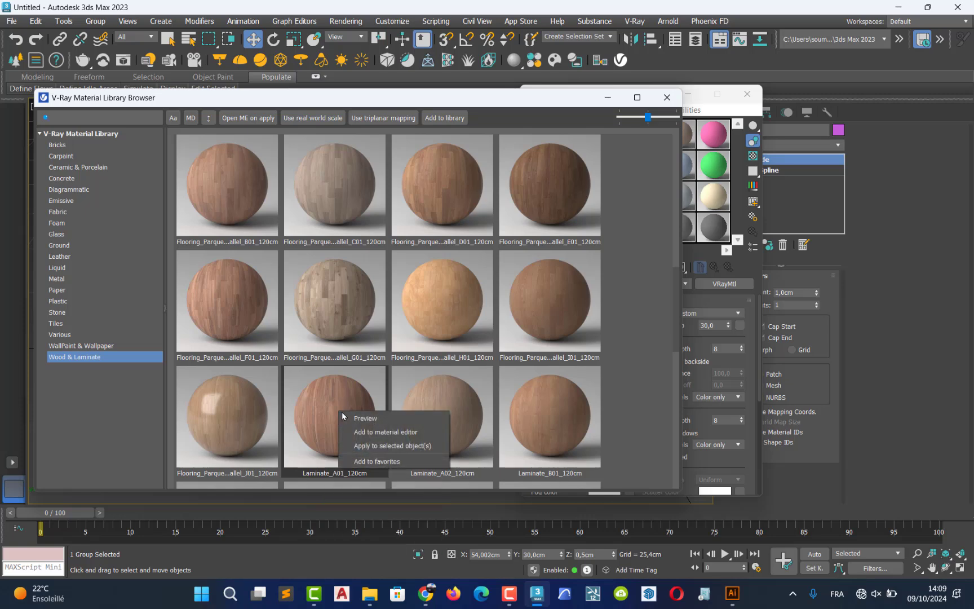
pyautogui.click(373, 432)
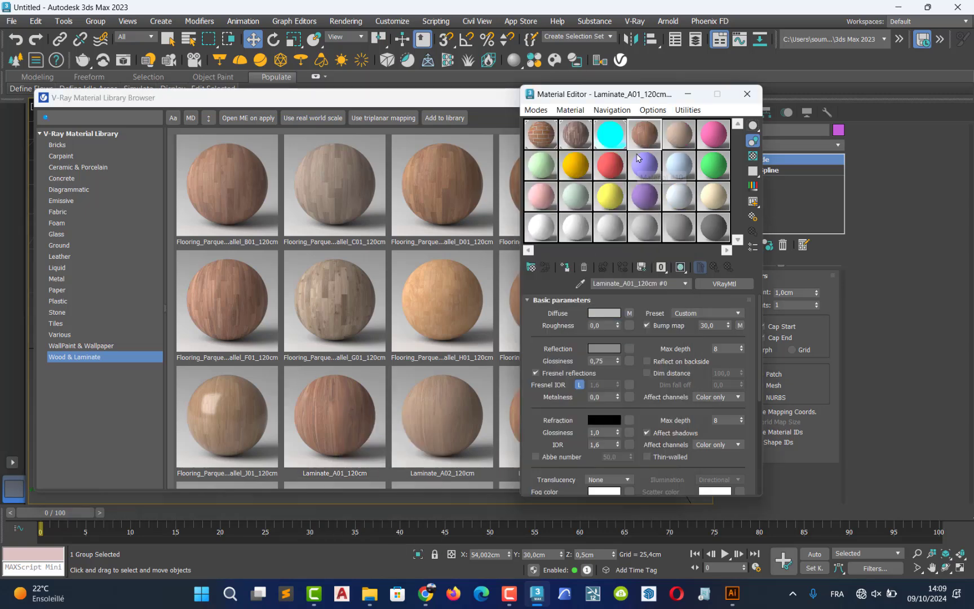
pyautogui.click(469, 102)
pyautogui.click(668, 97)
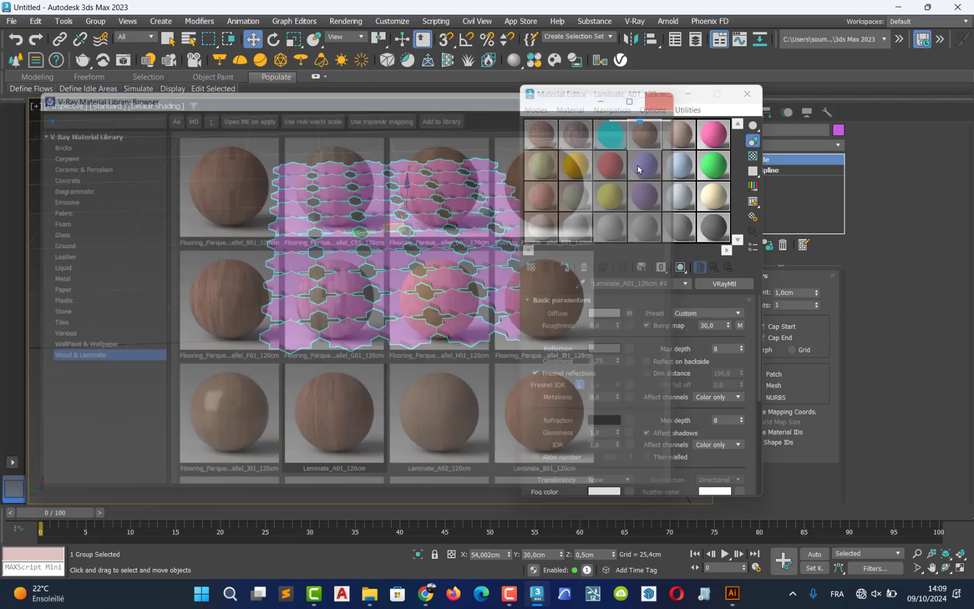
# - Assign the Laminate_A01_120cm material to the star group and show its texture in the viewport
pyautogui.click(564, 266)
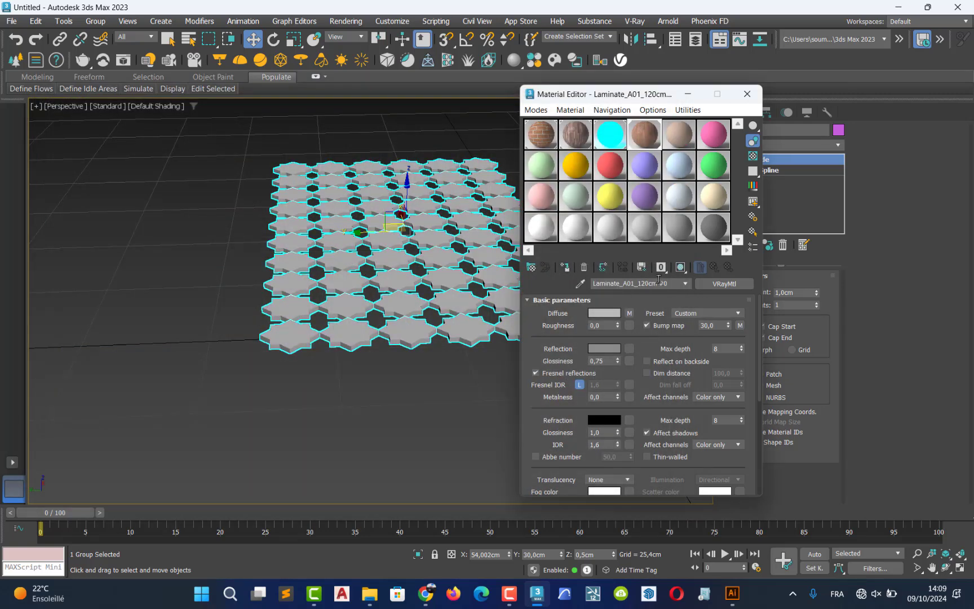
pyautogui.click(681, 267)
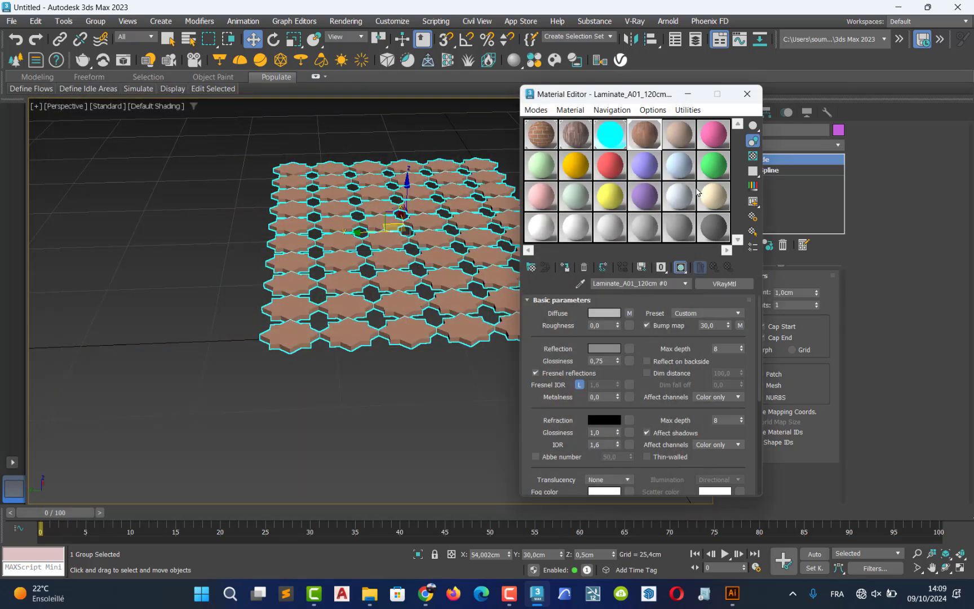
pyautogui.click(747, 93)
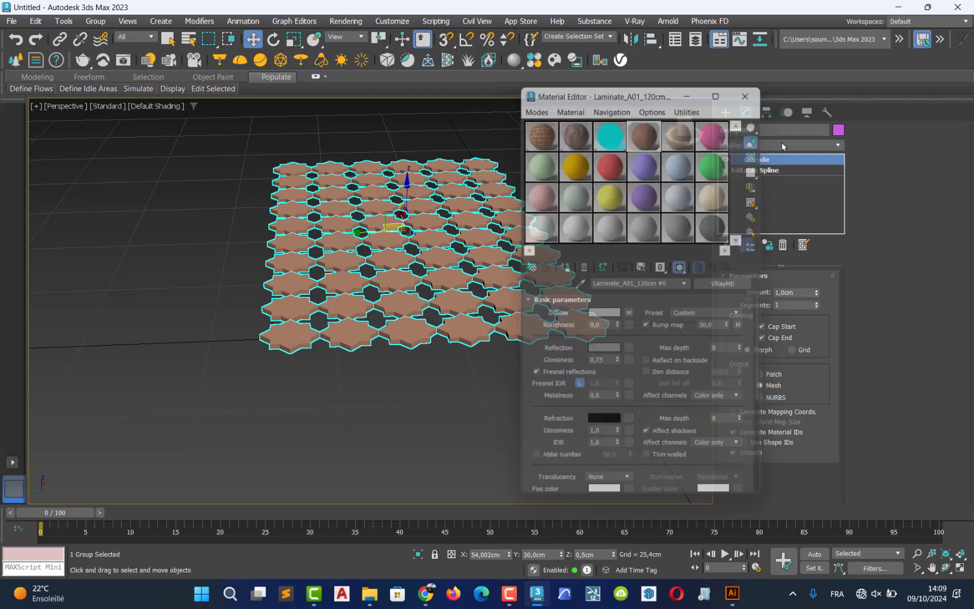
# - Add a UVW Map modifier to the star group
pyautogui.click(838, 145)
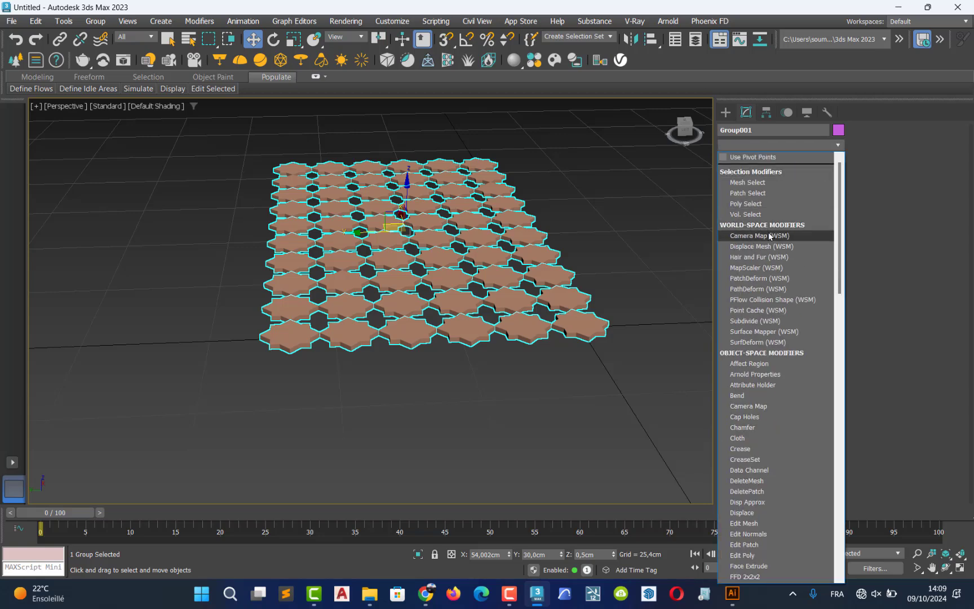
pyautogui.write('uv')
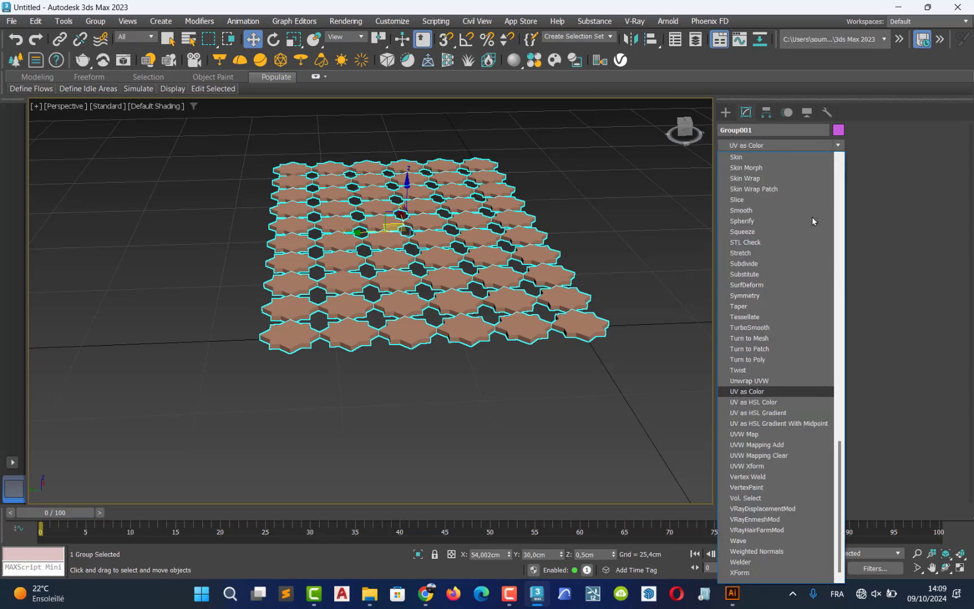
pyautogui.click(776, 433)
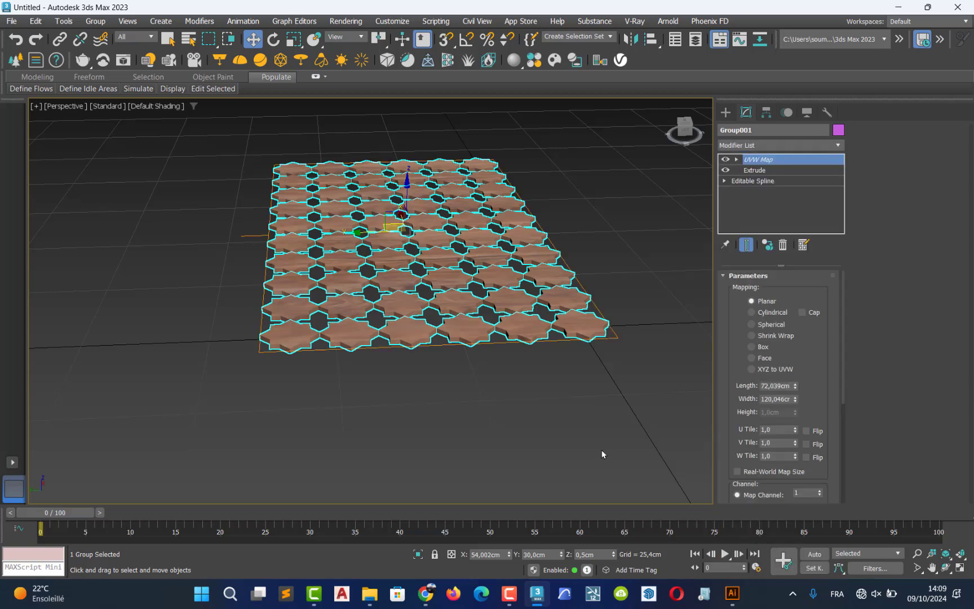
# - In a maximized Top view showing the whole star group, enable snapping and turn off Grid Points, leaving only Vertex snaps active
pyautogui.moveTo(407, 298); pyautogui.dragTo(340, 355, button='middle')
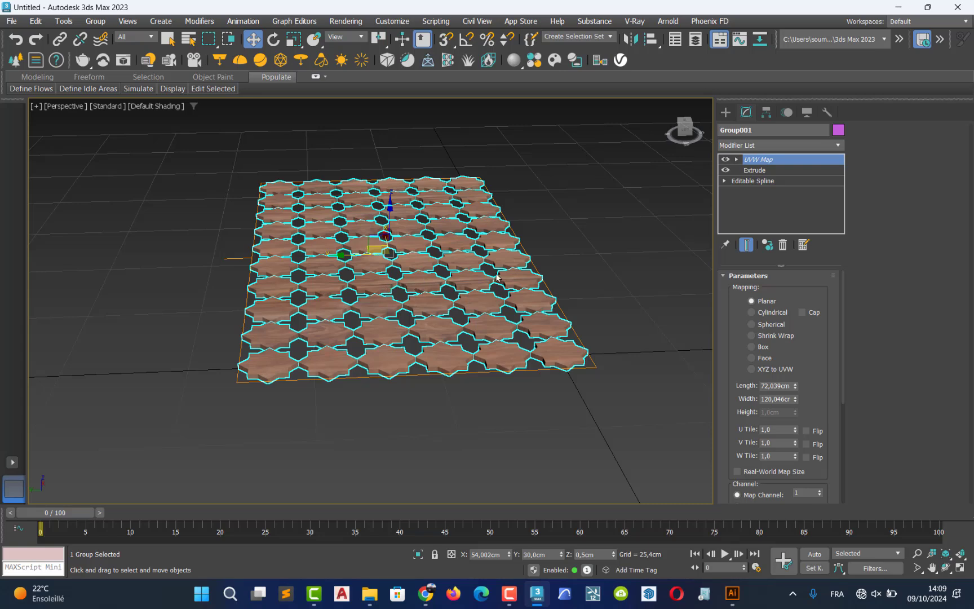
pyautogui.hotkey('alt', 'w')
pyautogui.scroll(-10, 254, 183)
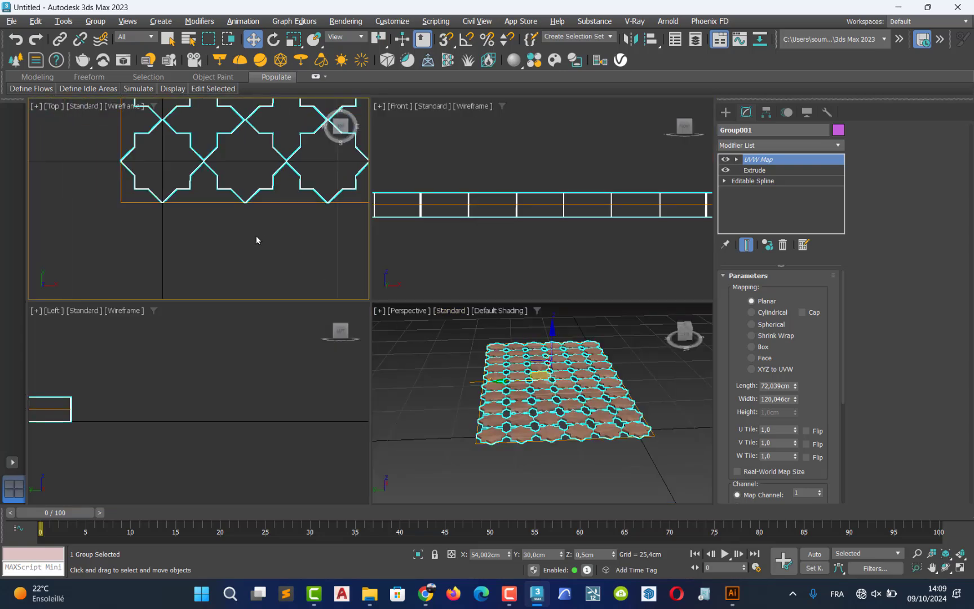
pyautogui.moveTo(256, 235); pyautogui.dragTo(201, 207, button='middle')
pyautogui.hotkey('alt', 'w')
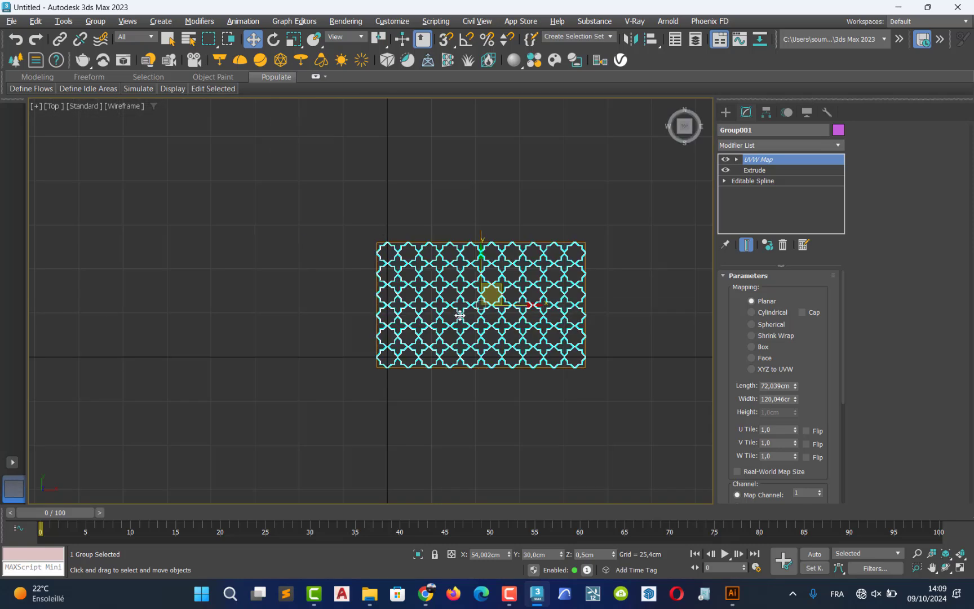
pyautogui.moveTo(459, 315); pyautogui.dragTo(314, 301, button='middle')
pyautogui.scroll(4, 334, 272)
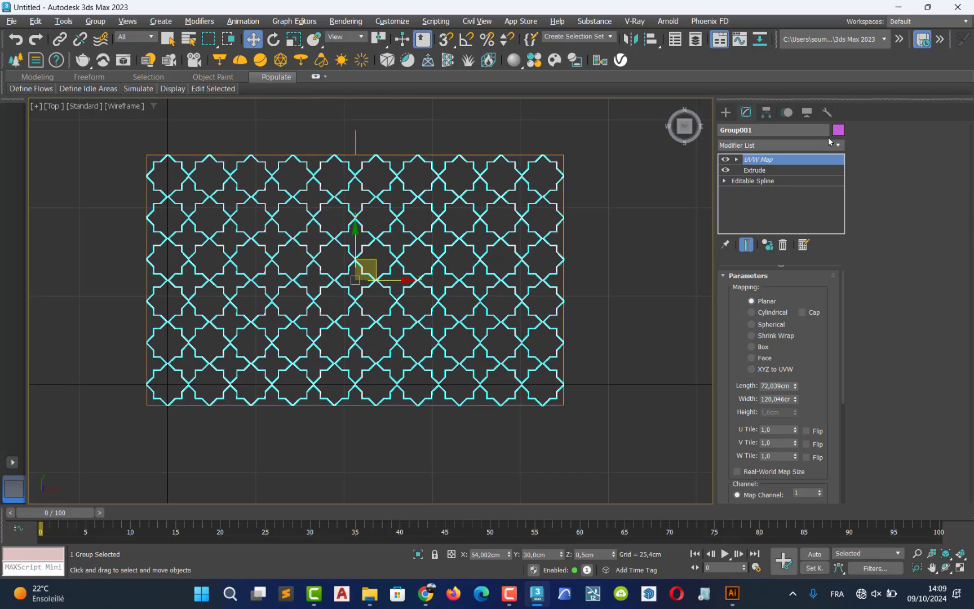
pyautogui.click(727, 113)
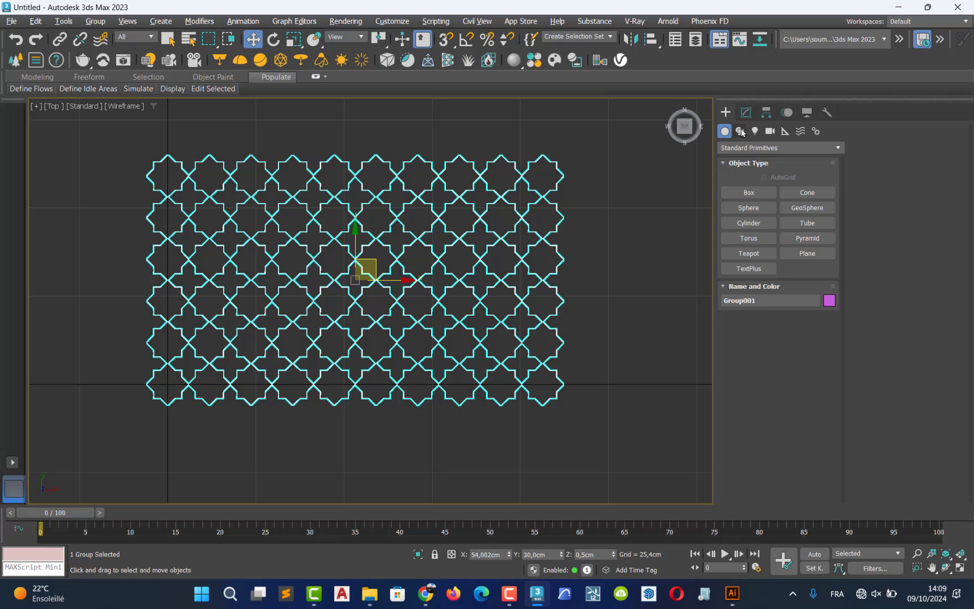
pyautogui.click(741, 131)
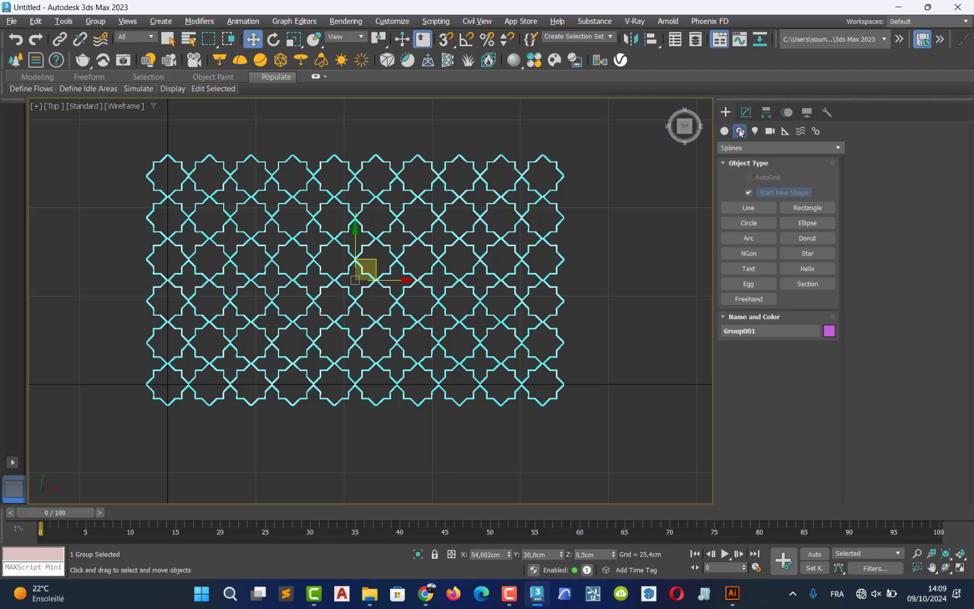
pyautogui.click(447, 39)
pyautogui.rightClick(446, 39)
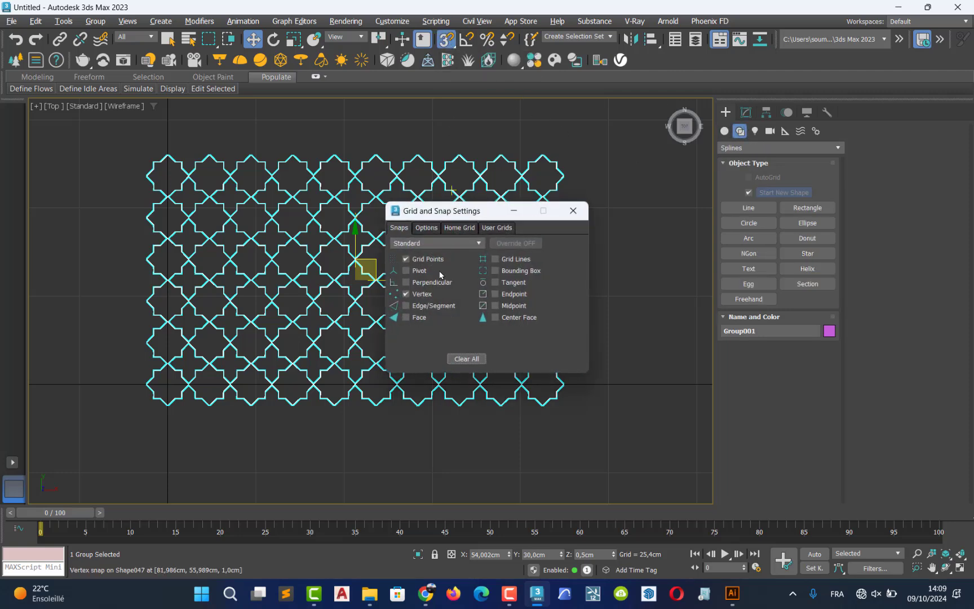
pyautogui.click(406, 258)
pyautogui.click(572, 211)
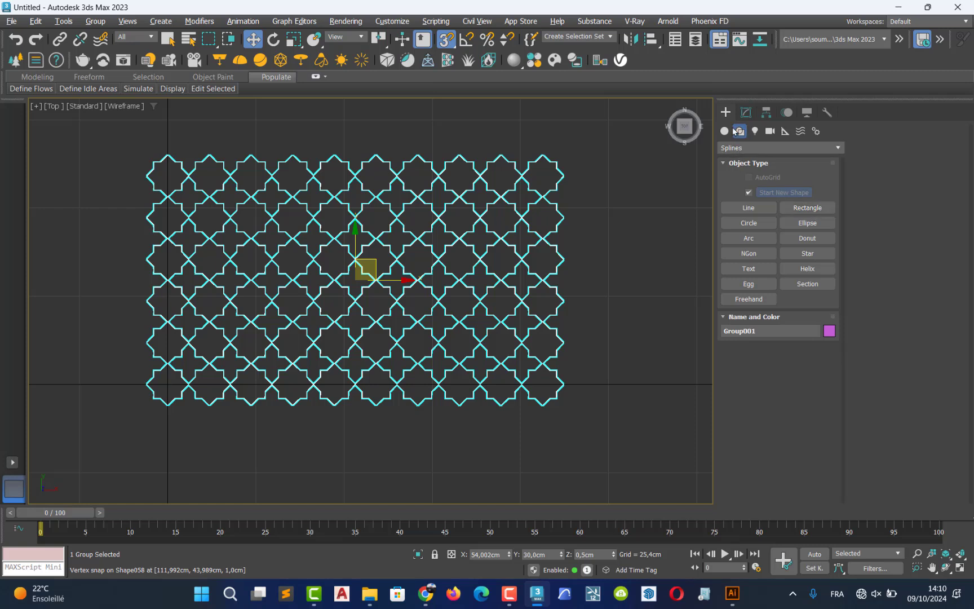
# - Draw a spline rectangle around the whole star pattern in the Top view, about 73.7 cm in length and 122.3 cm in width
pyautogui.click(807, 208)
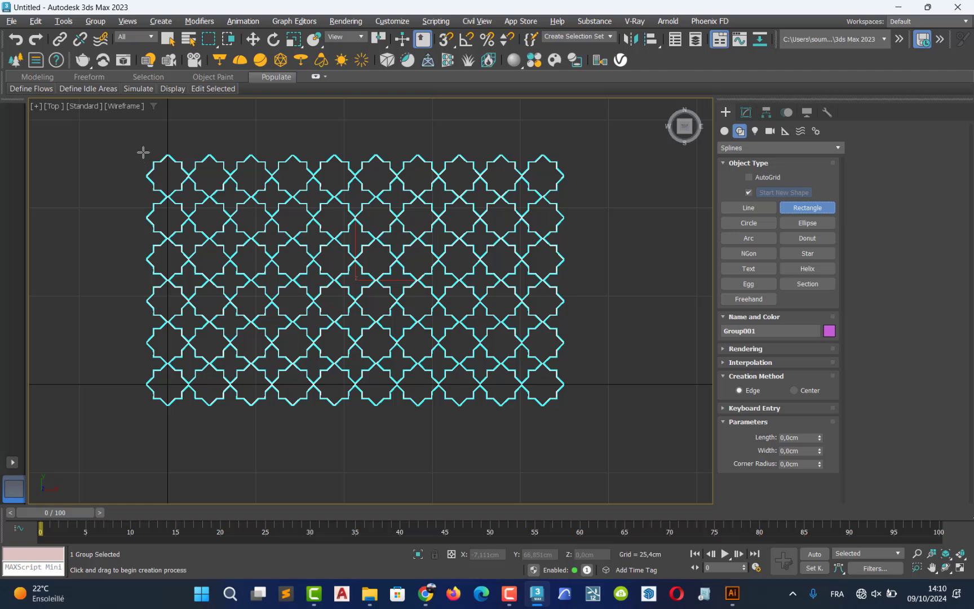
pyautogui.moveTo(143, 152); pyautogui.dragTo(568, 412)
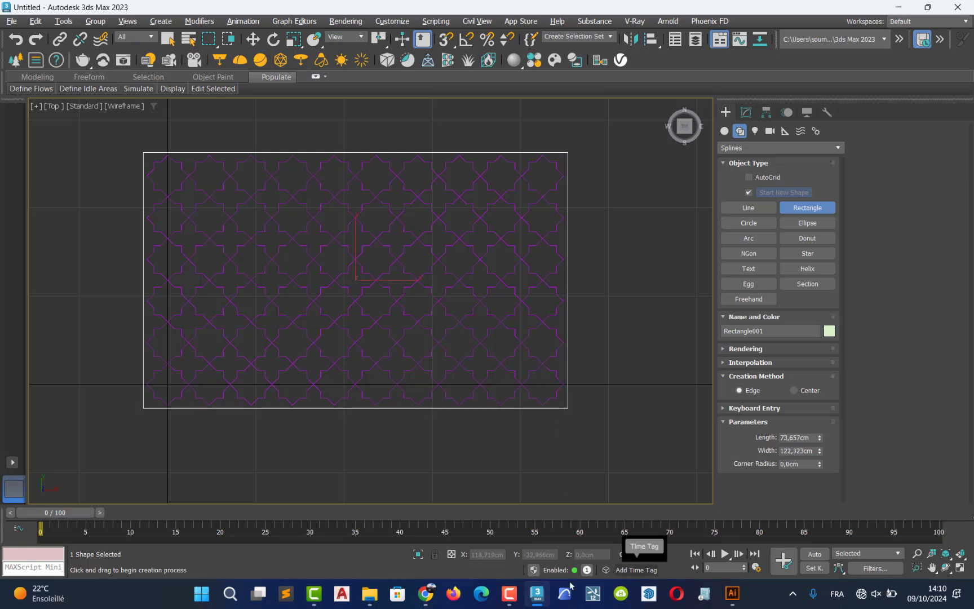